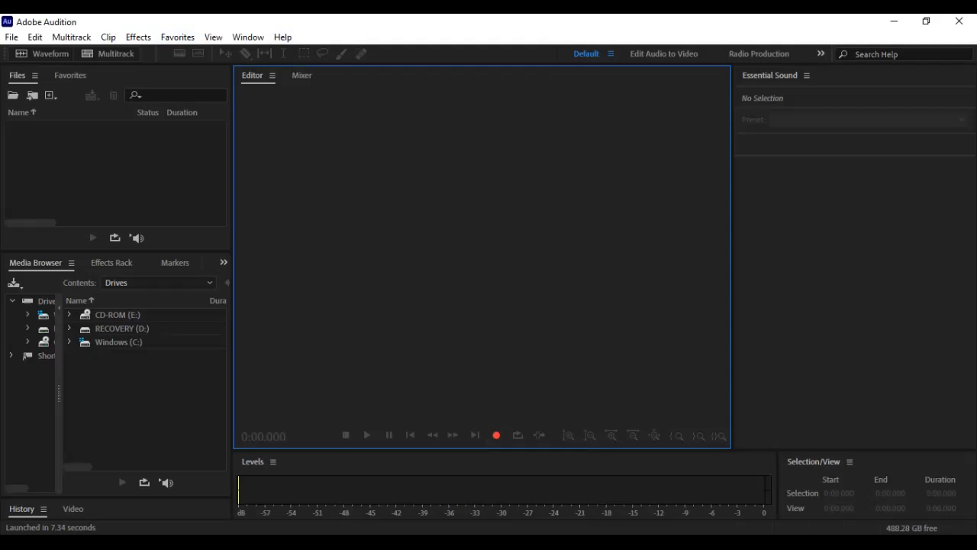
Step: Start a new audio recording and name the file "Sample #1"
click(497, 436)
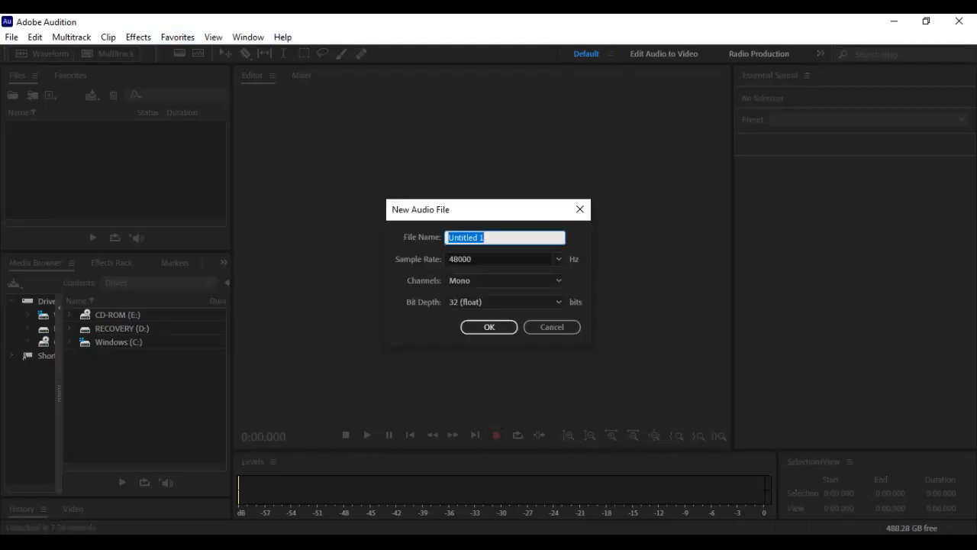
click(495, 238)
key(BackSpace)
key(BackSpace)
key(BackSpace)
key(BackSpace)
key(BackSpace)
key(BackSpace)
key(BackSpace)
key(BackSpace)
key(BackSpace)
key(BackSpace)
text(Sample #1)
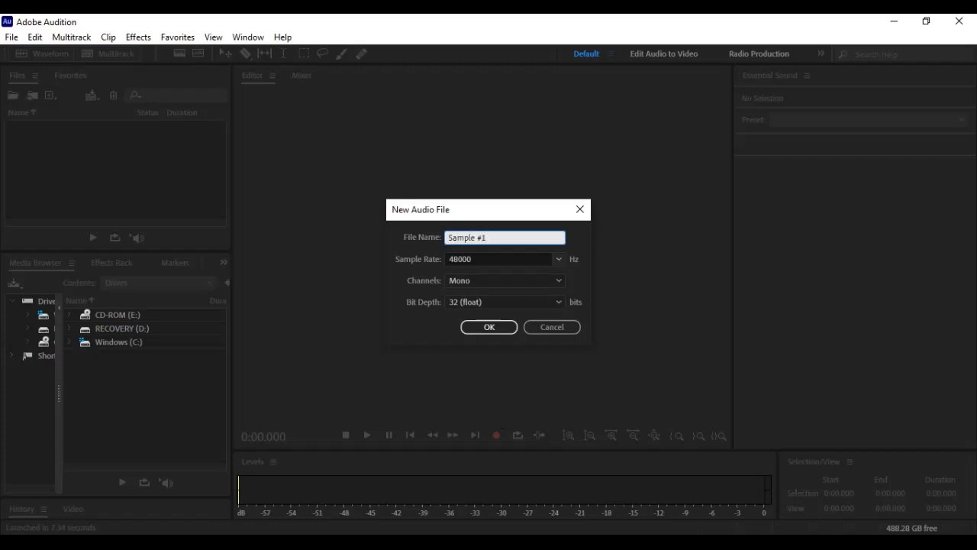
click(559, 259)
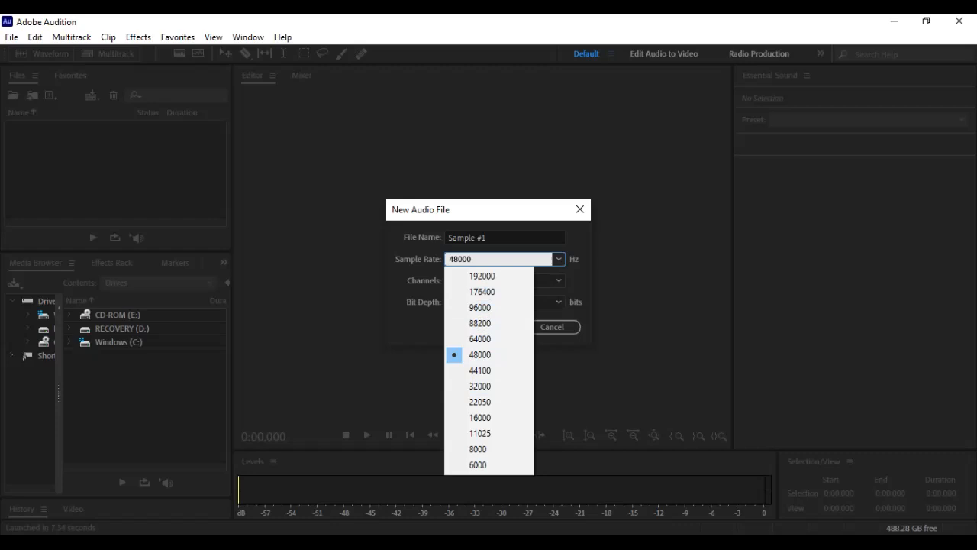
key(Escape)
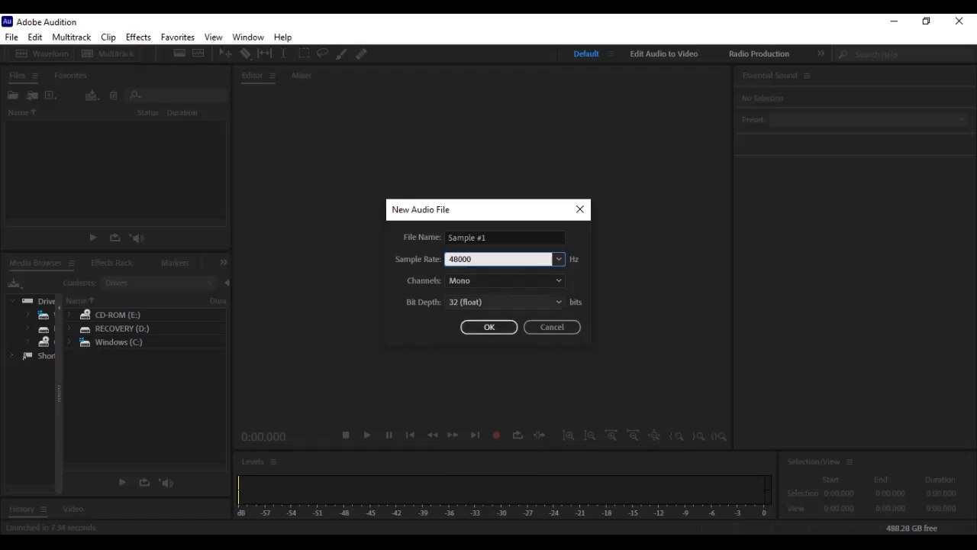
key(super+s)
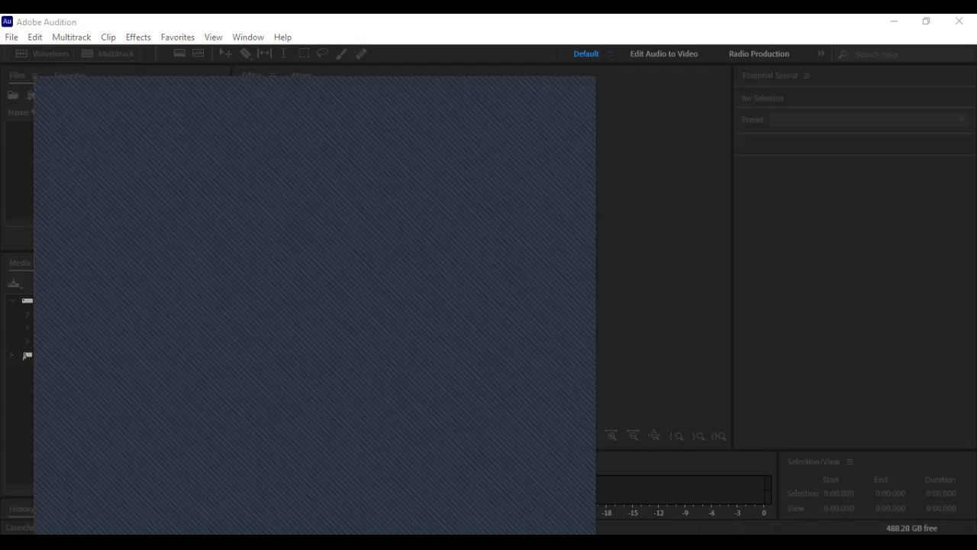
key(Return)
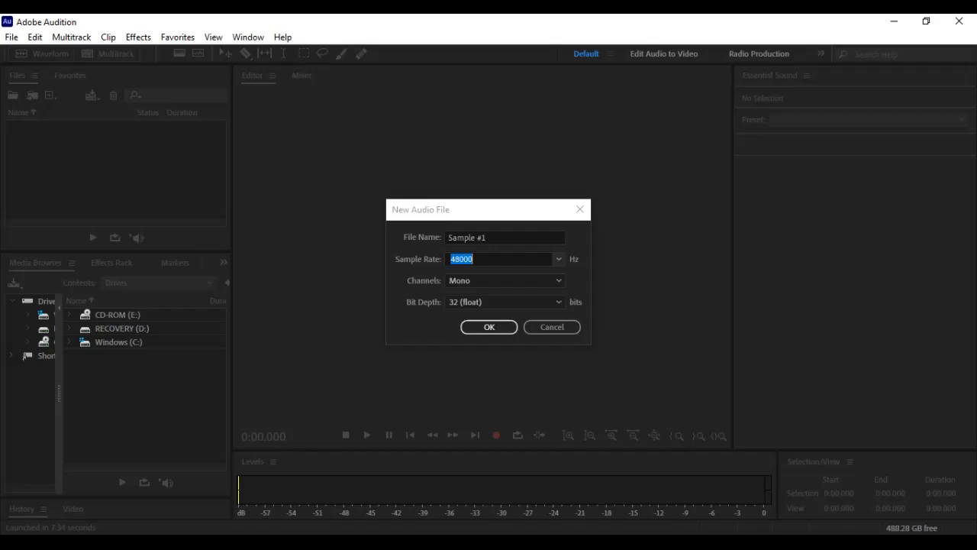
Step: Set the new file's sample rate to 44100 Hz and record about 20.5 seconds of audio
click(559, 259)
click(480, 371)
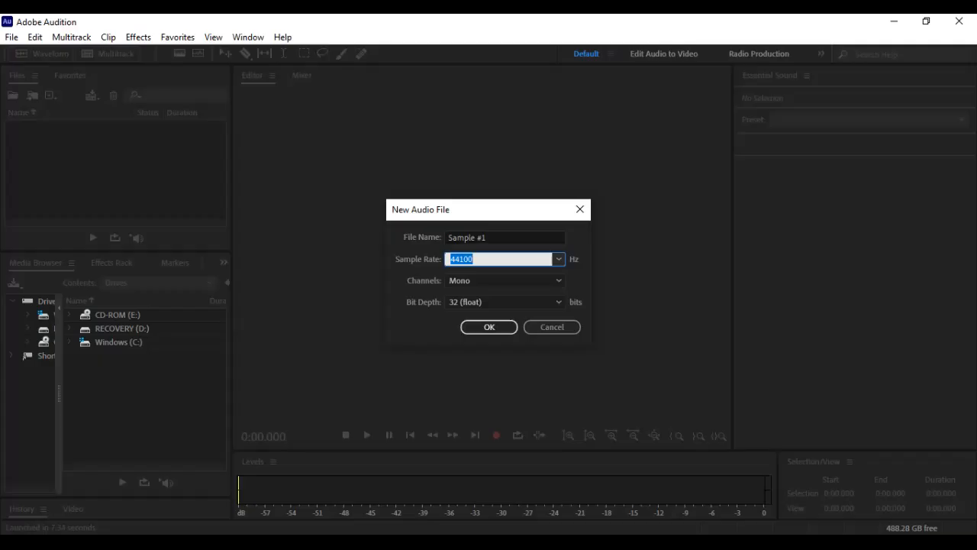
click(474, 258)
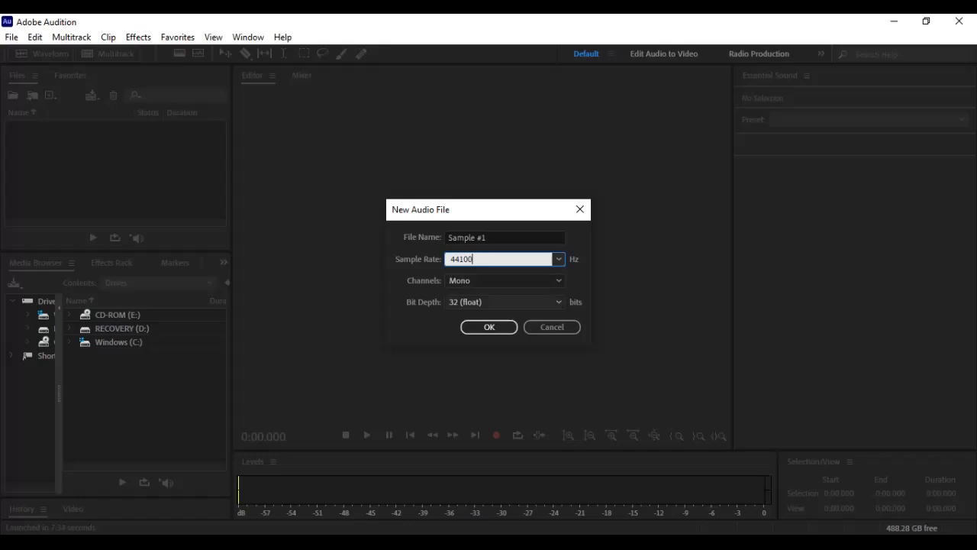
click(488, 327)
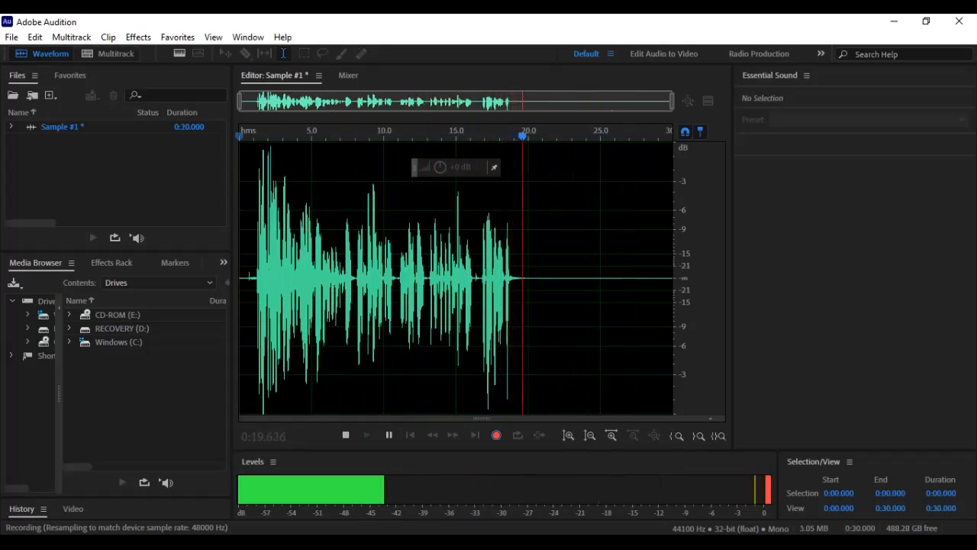
key(space)
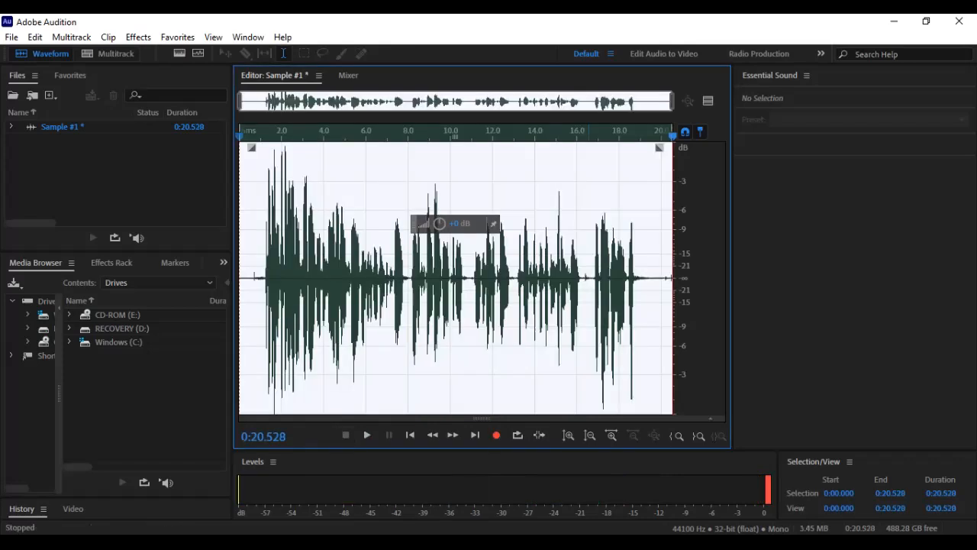
Step: Delete the small noise between phrases, from about 16.3 to 16.7 seconds in the waveform
click(588, 277)
click(594, 278)
click(589, 278)
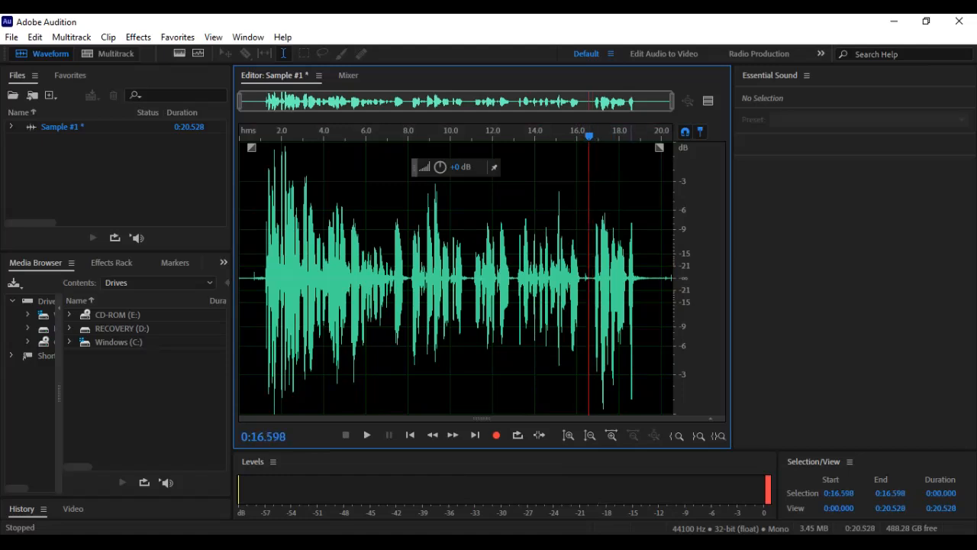
click(591, 278)
drag(591, 278, 583, 278)
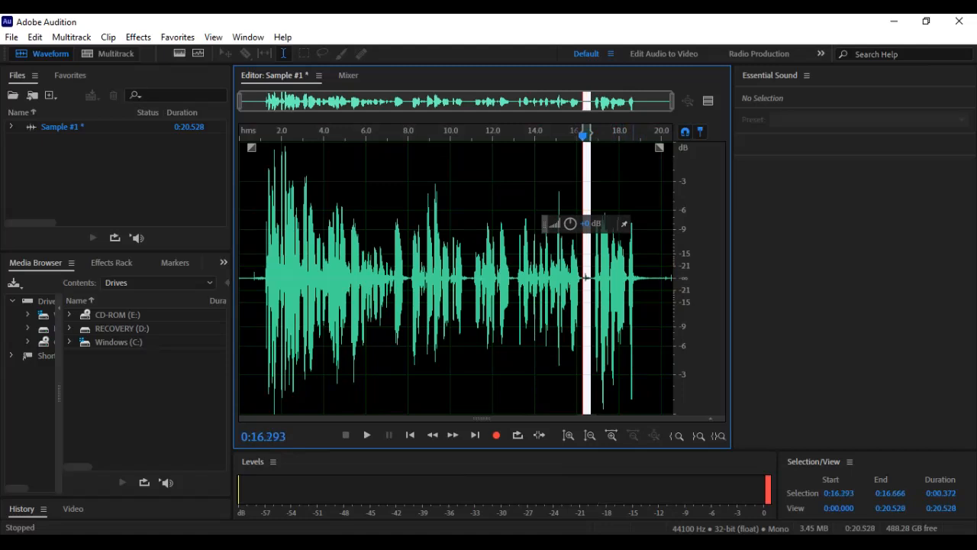
key(Delete)
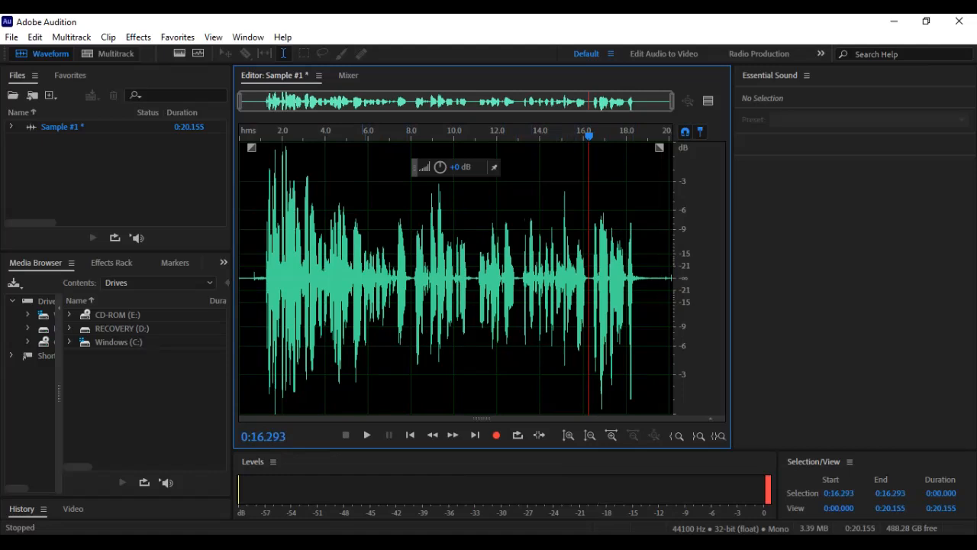
Step: Normalize the entire waveform to -3 dB
key(ctrl+a)
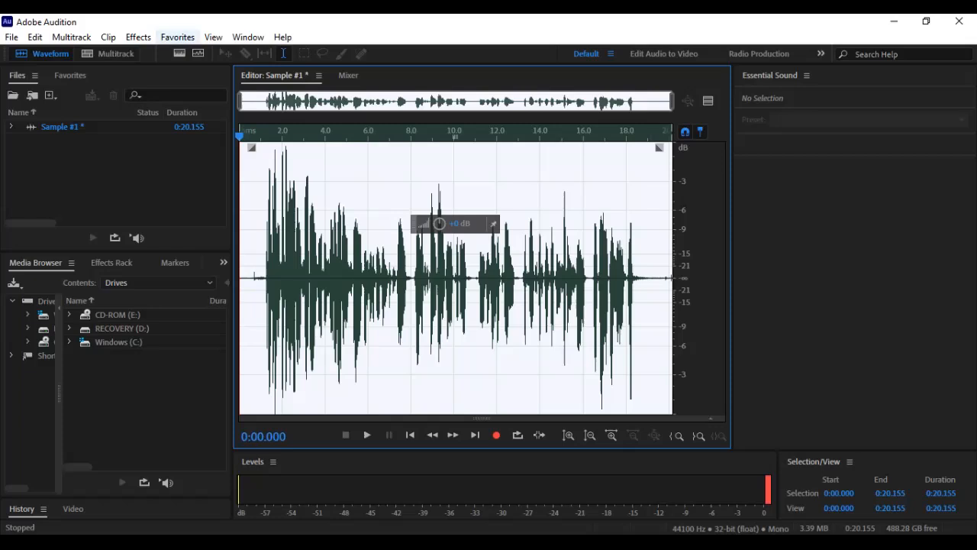
click(177, 36)
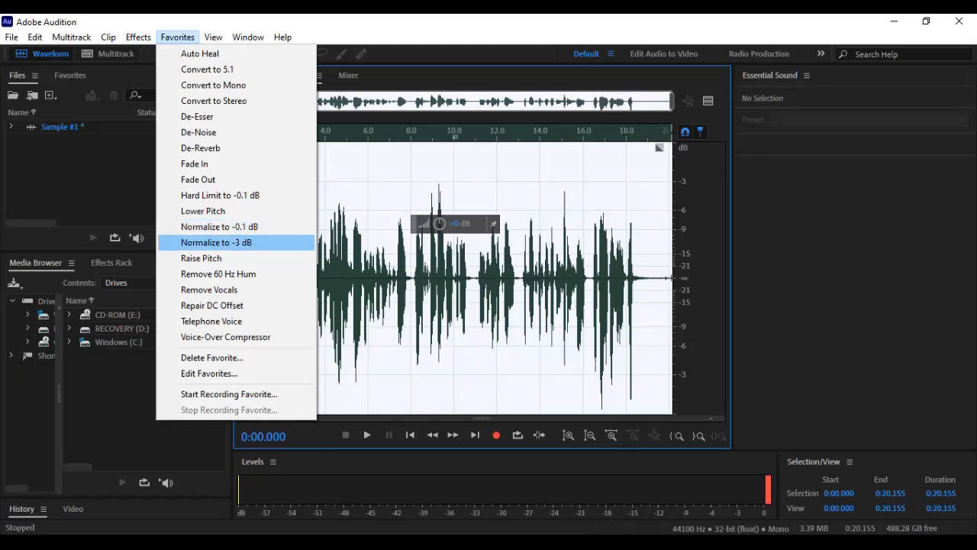
click(216, 242)
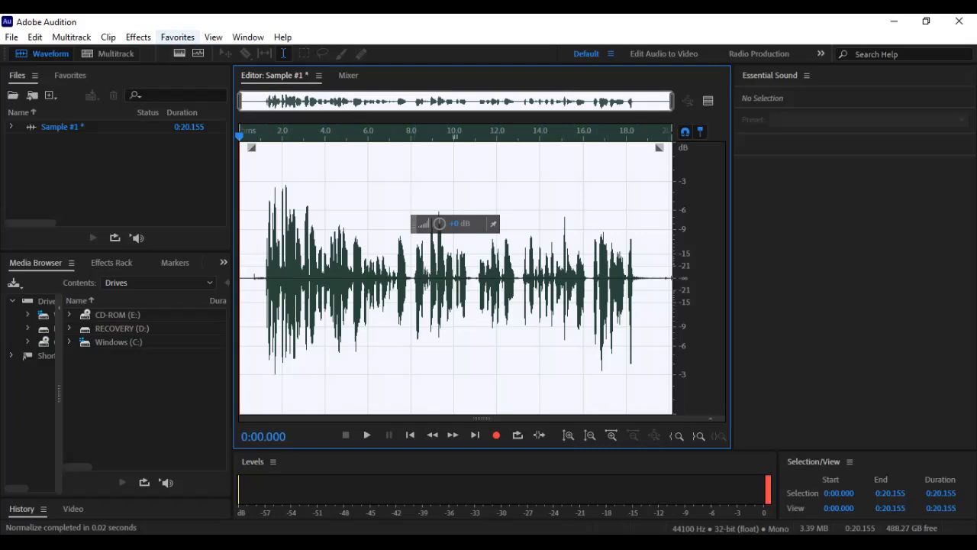
Step: Undo the normalization of the recording and clear the selection
click(35, 37)
click(35, 37)
click(35, 37)
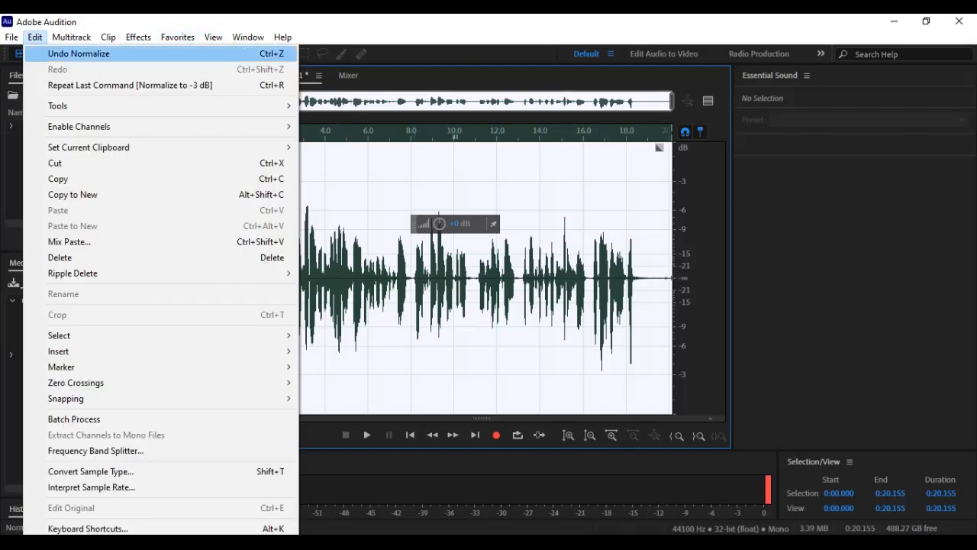
click(79, 54)
click(485, 290)
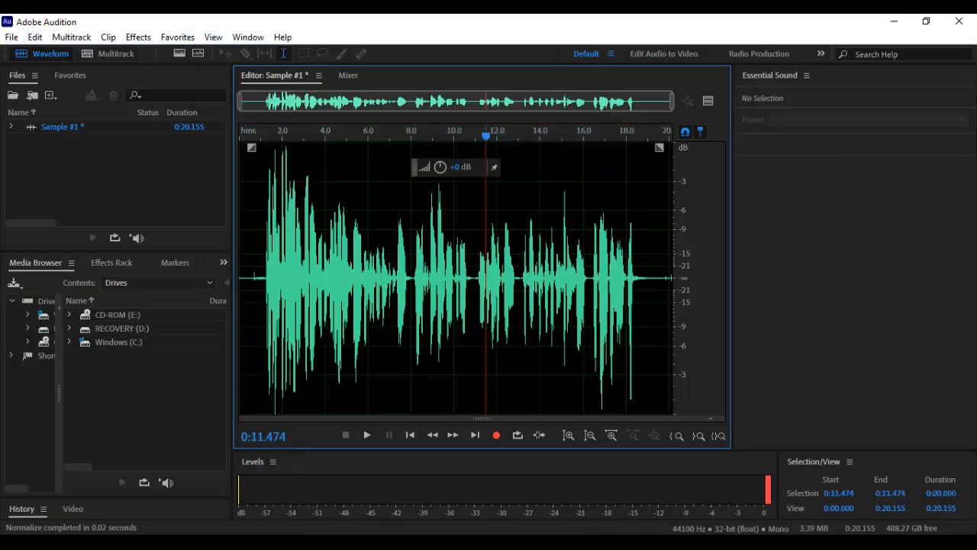
Step: Examine the available multitrack commands and the noise reduction and restoration effects
click(71, 36)
mouse_move(109, 37)
mouse_move(71, 37)
mouse_move(153, 53)
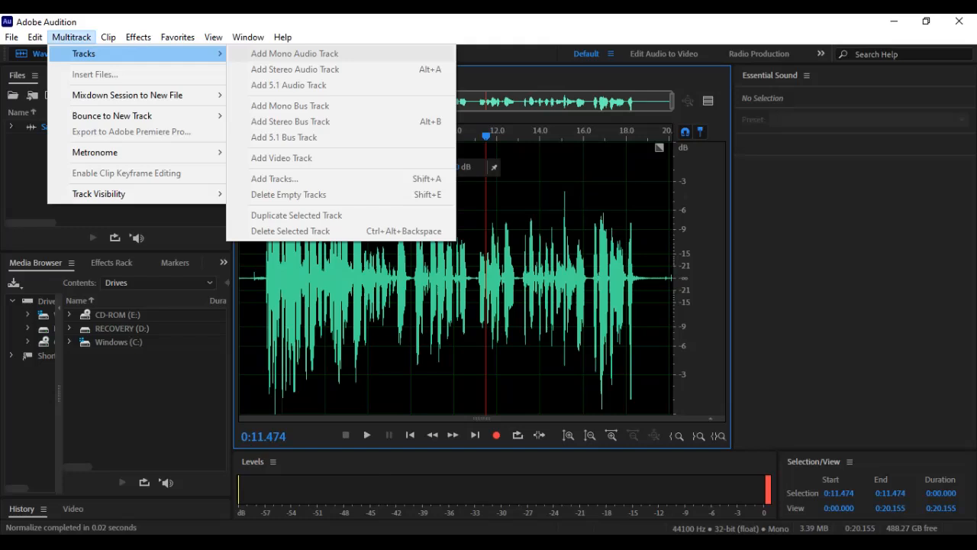
mouse_move(126, 94)
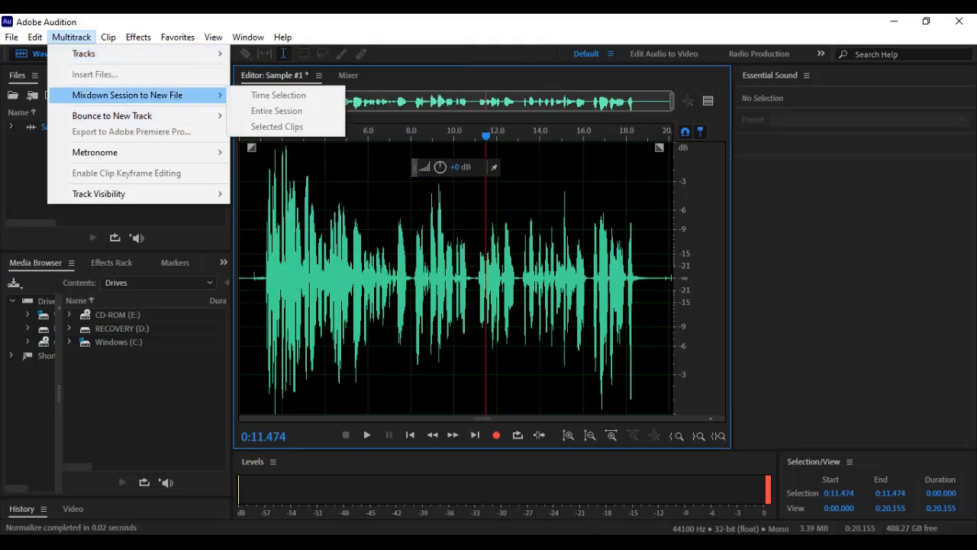
mouse_move(100, 193)
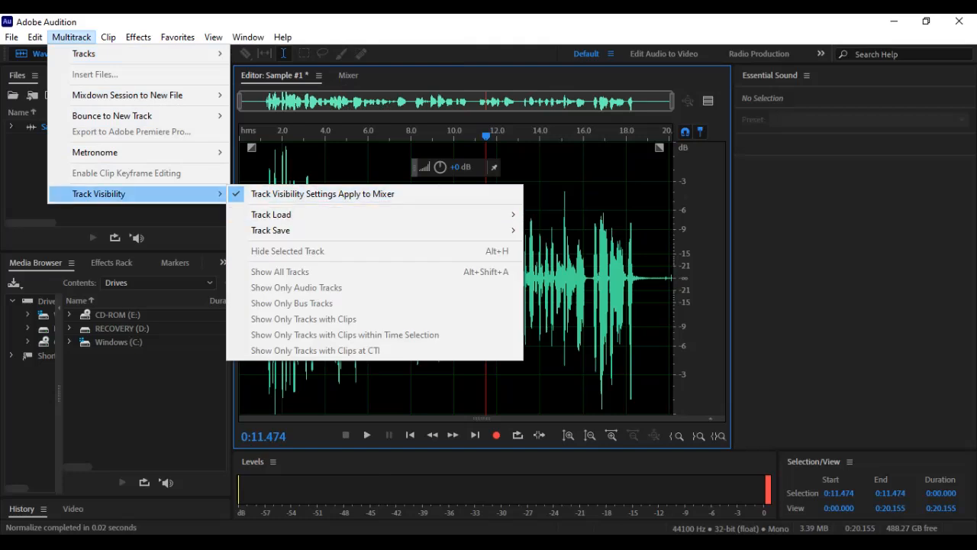
mouse_move(138, 37)
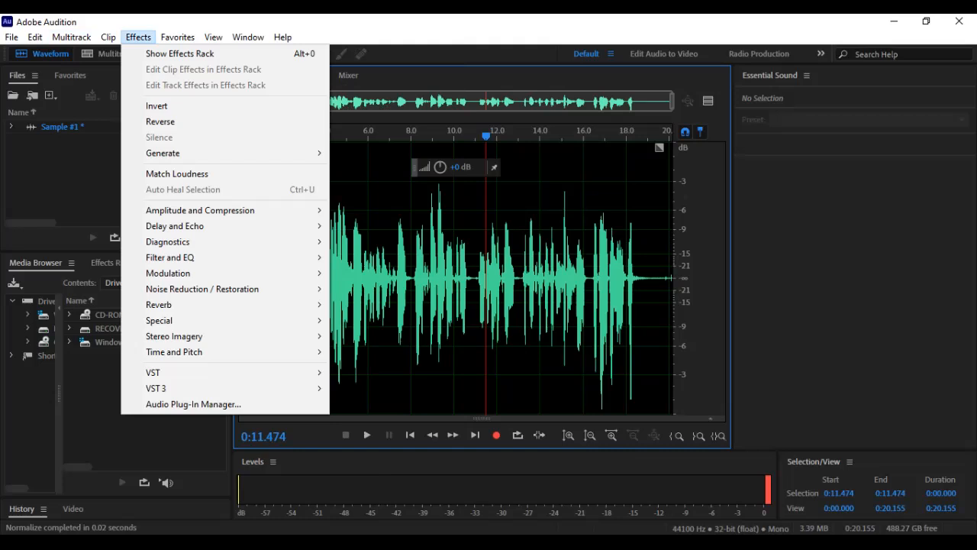
mouse_move(203, 289)
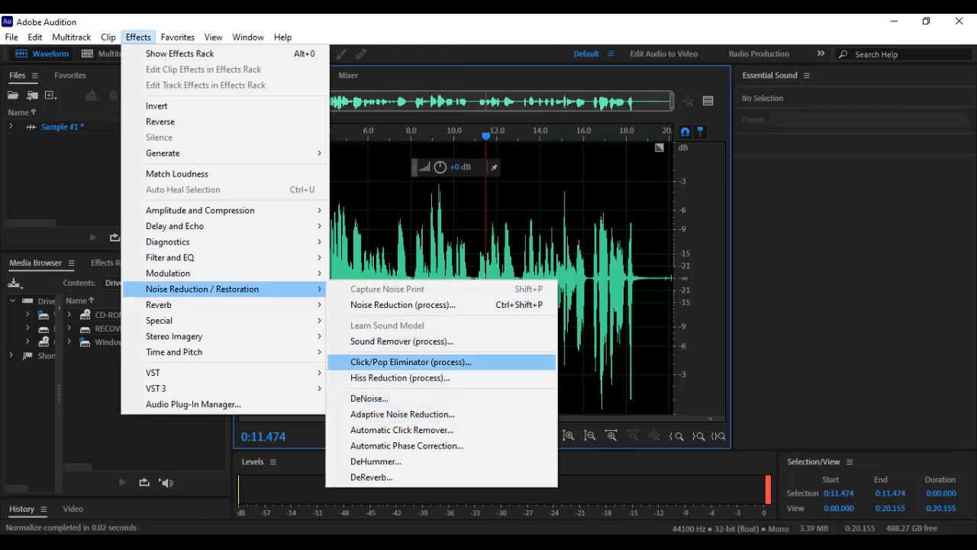
click(652, 336)
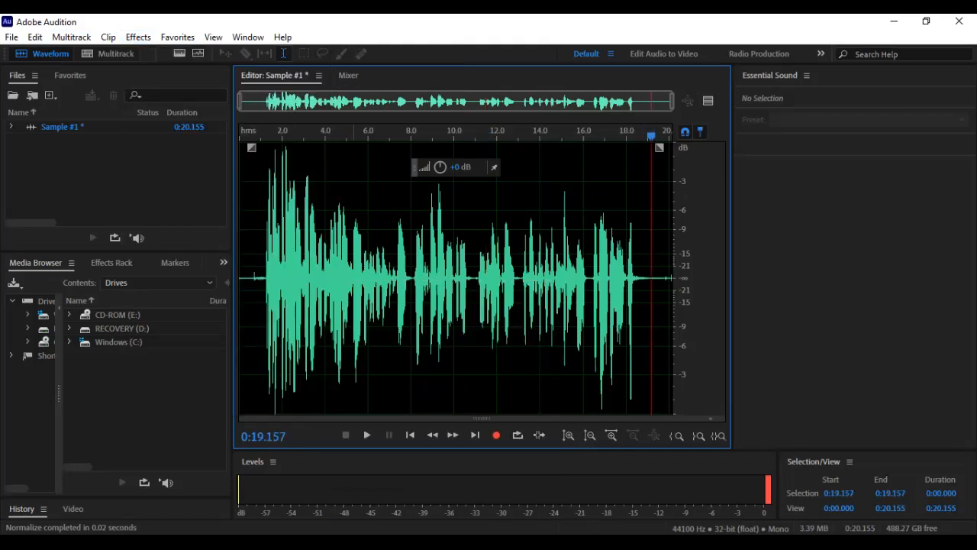
Step: Play the recording from about 0.5 seconds and pause it after the first few seconds
click(250, 305)
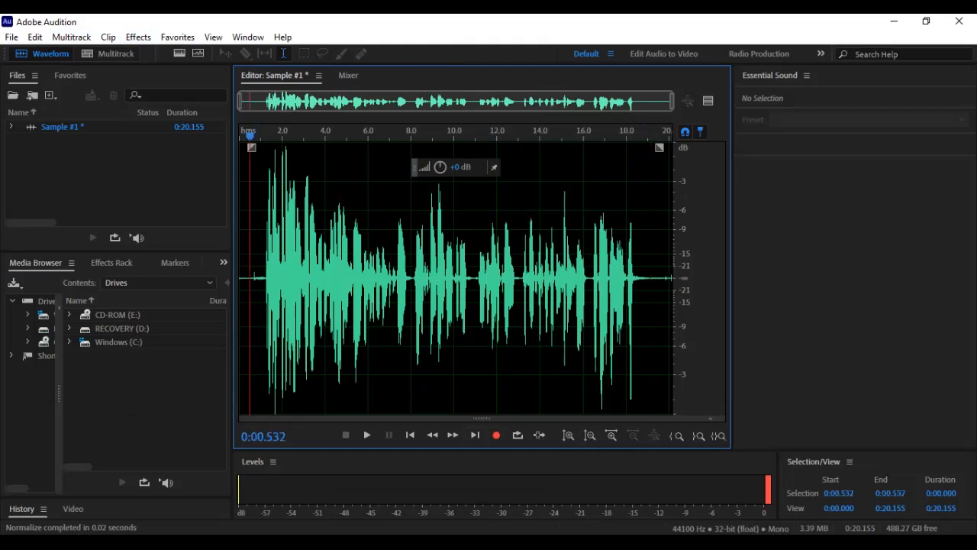
click(367, 434)
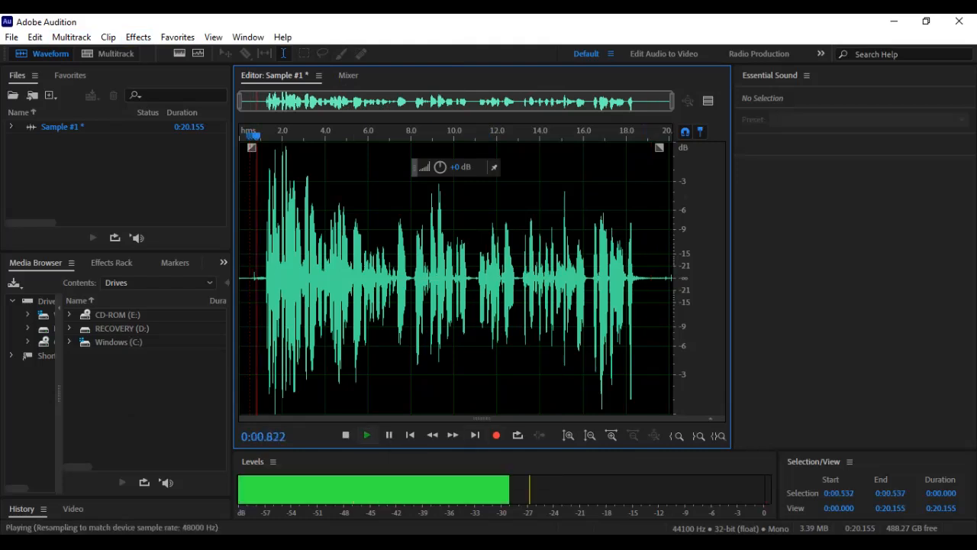
click(388, 434)
Step: Select the quiet opening from about 0.3 to 1.2 seconds, preview DeNoise at 50%, and close the effect without applying it
click(259, 237)
click(265, 237)
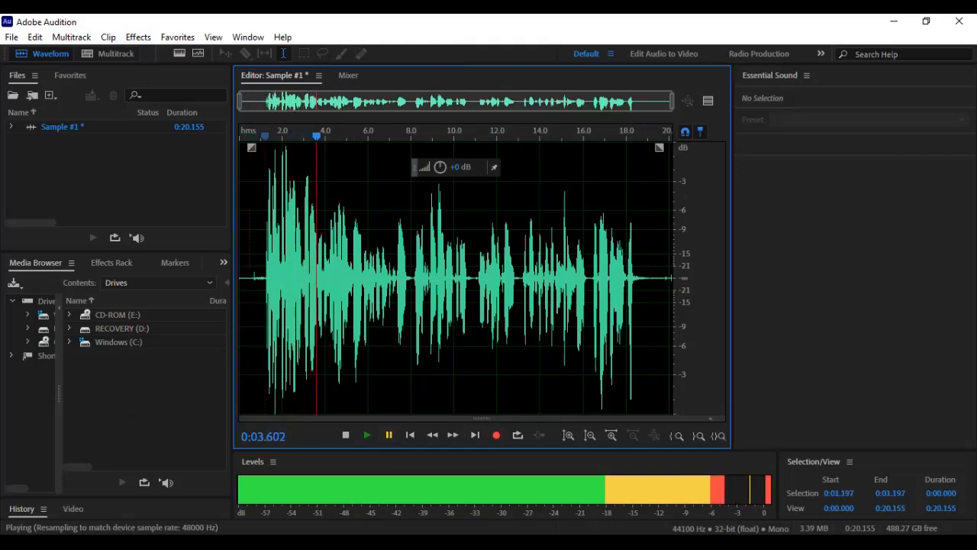
drag(265, 236, 245, 252)
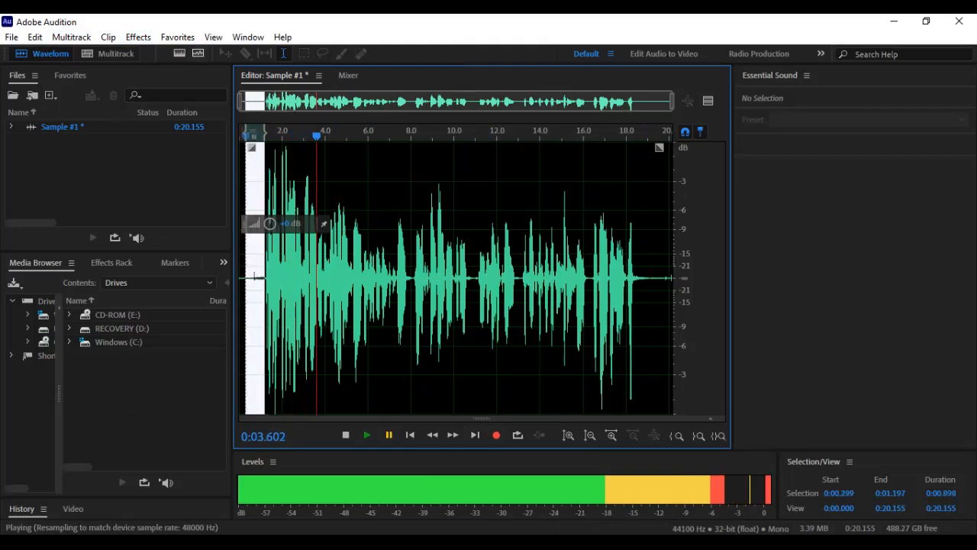
click(179, 38)
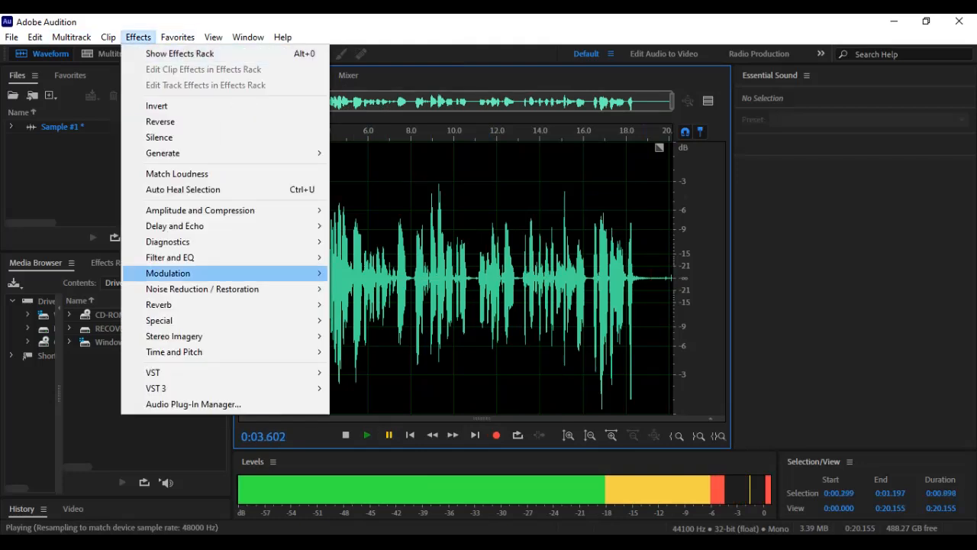
mouse_move(202, 289)
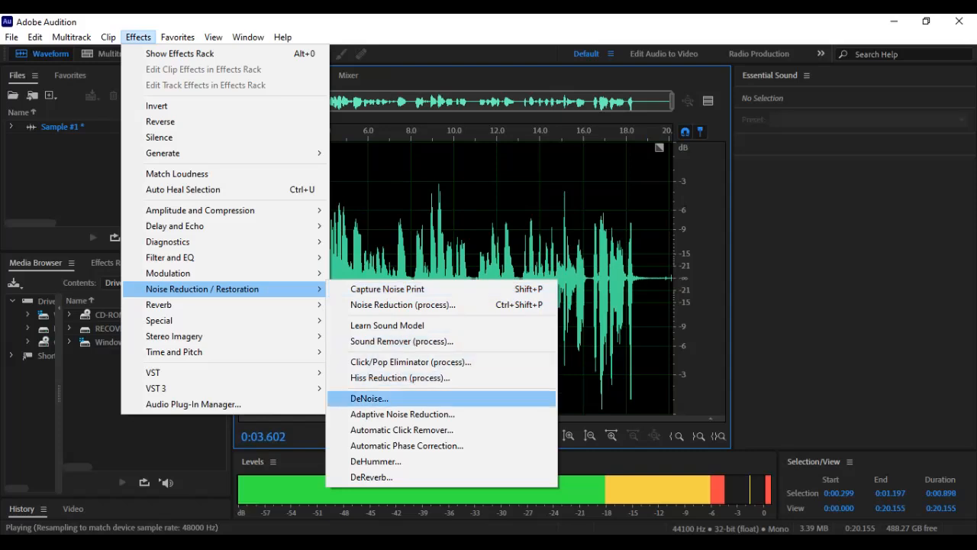
click(370, 398)
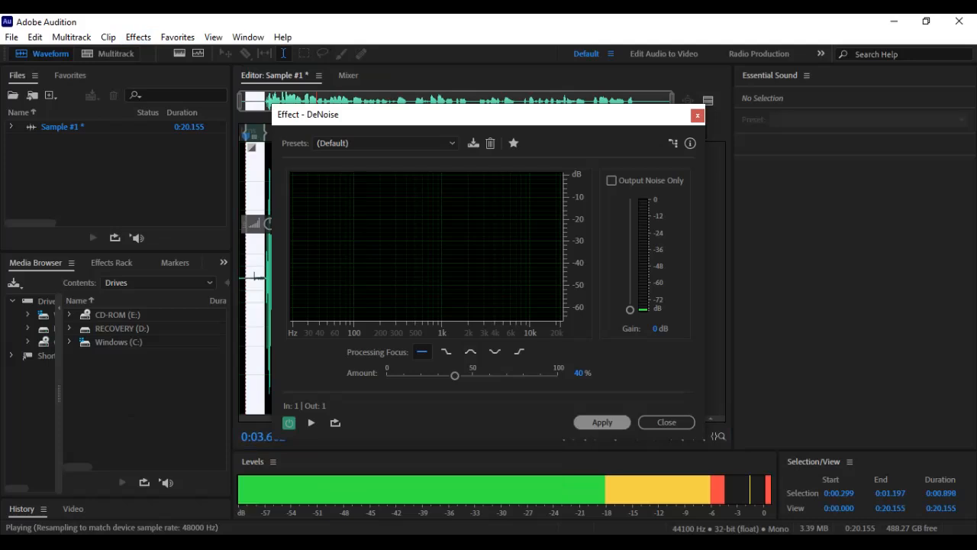
mouse_move(455, 375)
mouse_down()
mouse_move(482, 375)
mouse_move(471, 375)
mouse_up()
click(310, 423)
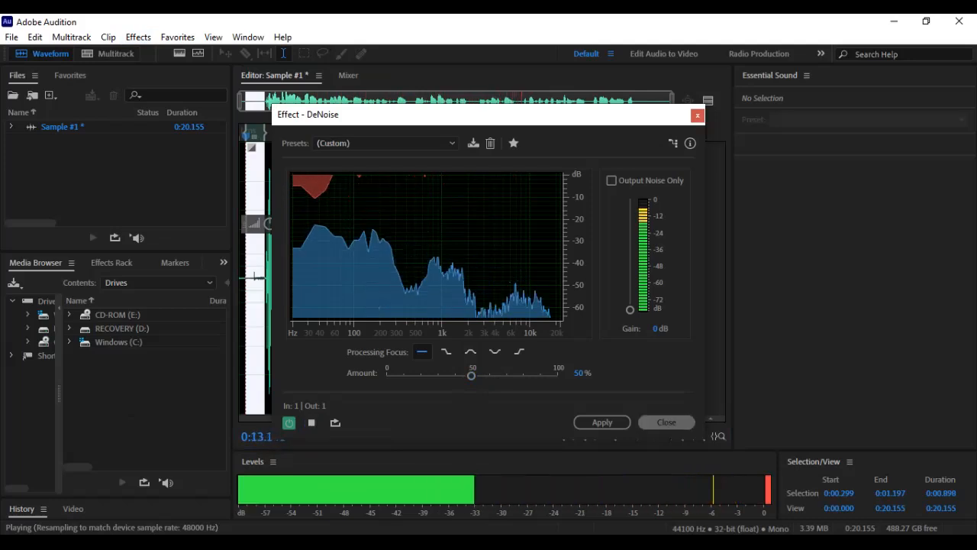
key(Escape)
key(space)
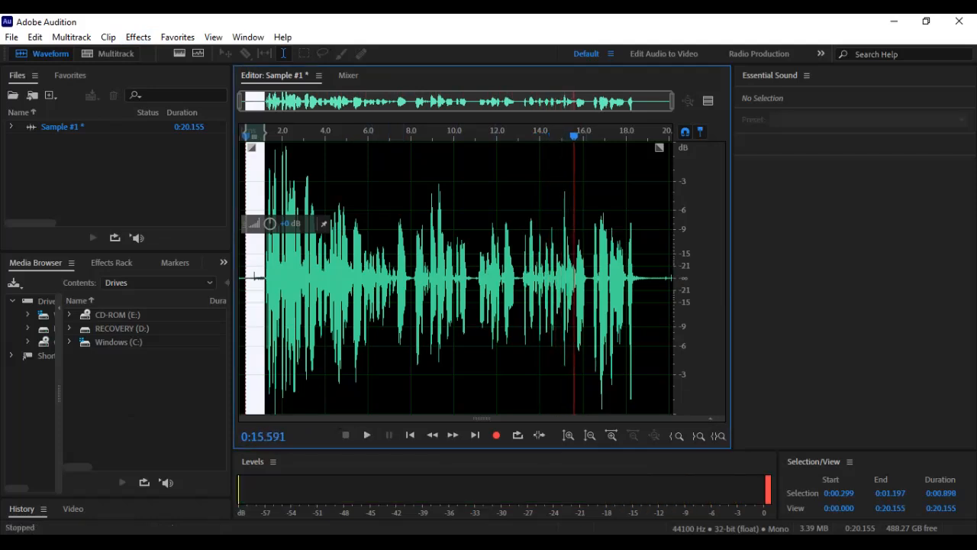
Step: Reselect the quiet opening from about 0.27 to 1.13 seconds and play it back, pausing near the start
click(251, 277)
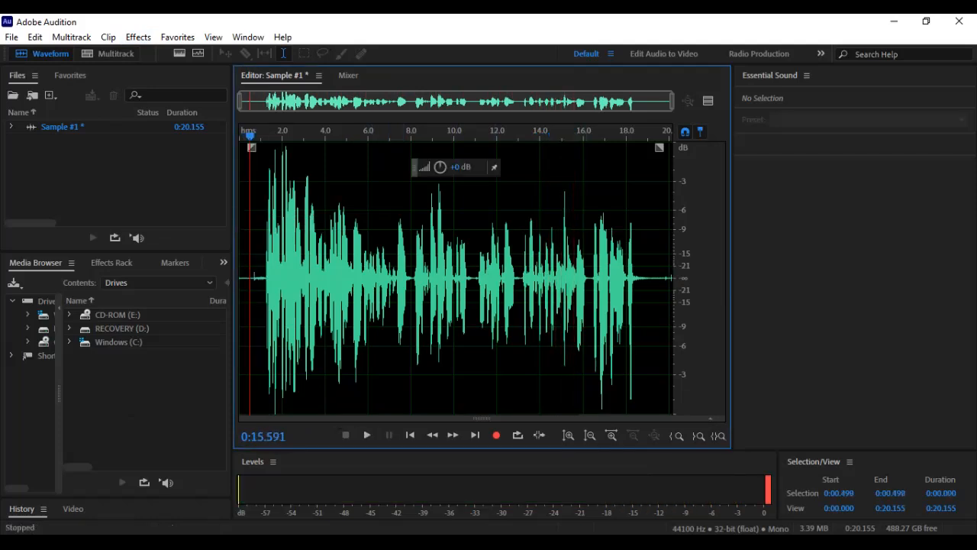
drag(263, 277, 244, 277)
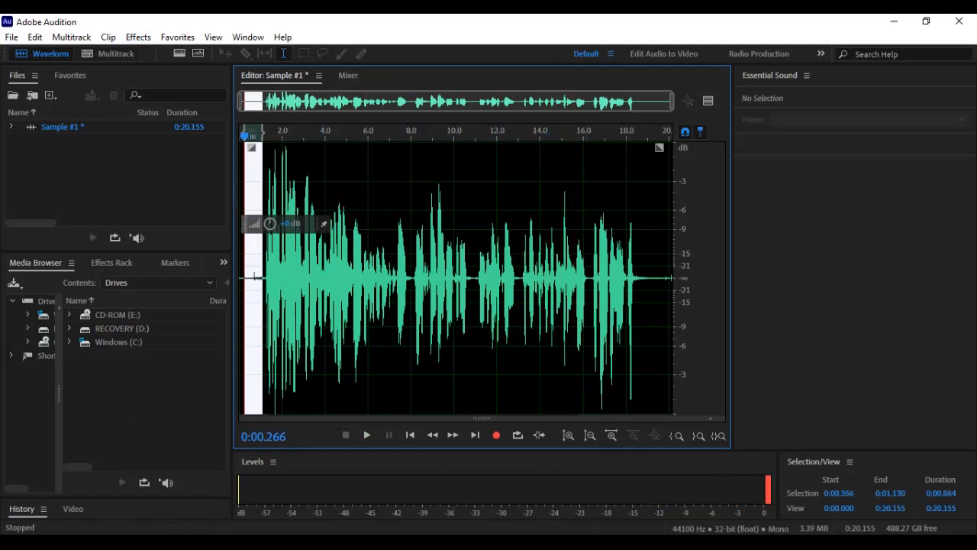
click(367, 435)
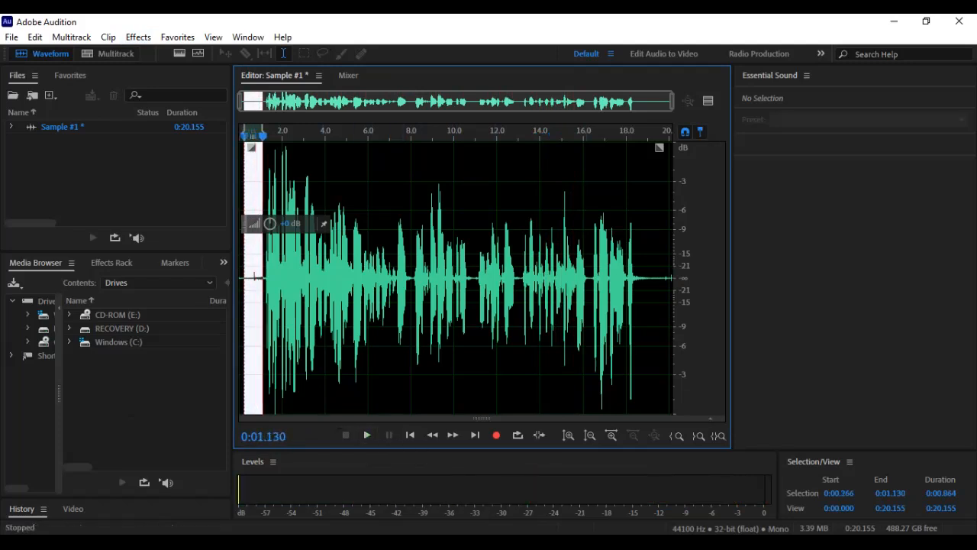
click(367, 435)
click(388, 435)
click(432, 435)
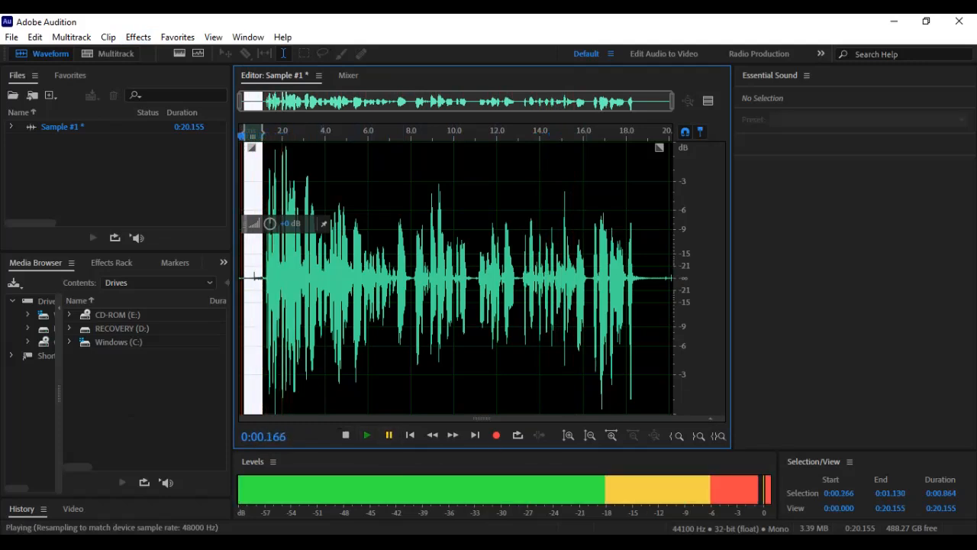
click(453, 435)
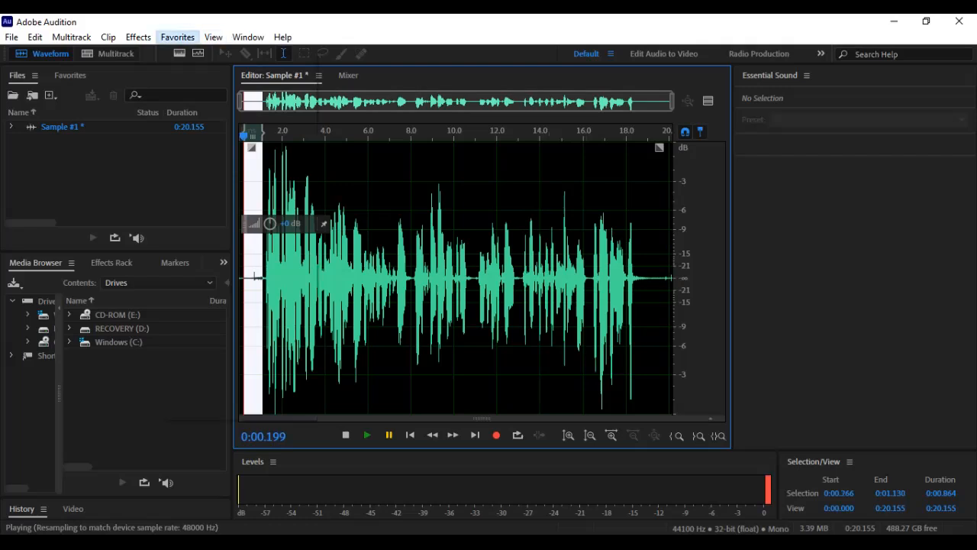
Step: Apply DeNoise at 70% to the selected opening and undo the effect
click(177, 37)
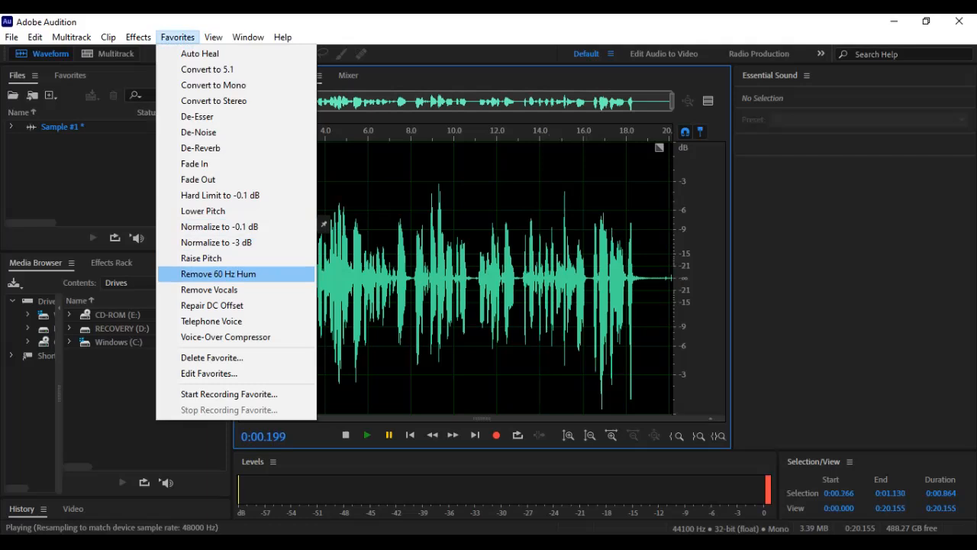
mouse_move(138, 37)
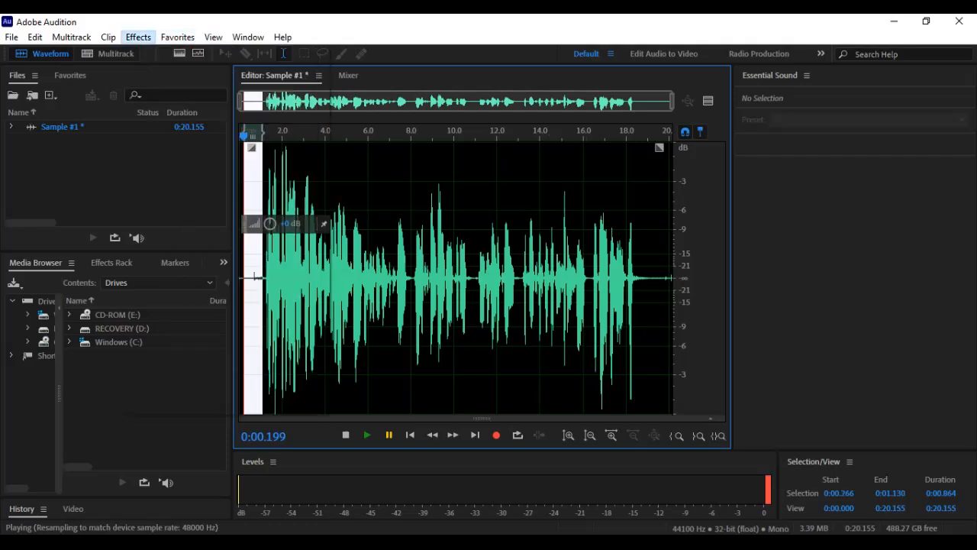
mouse_move(203, 288)
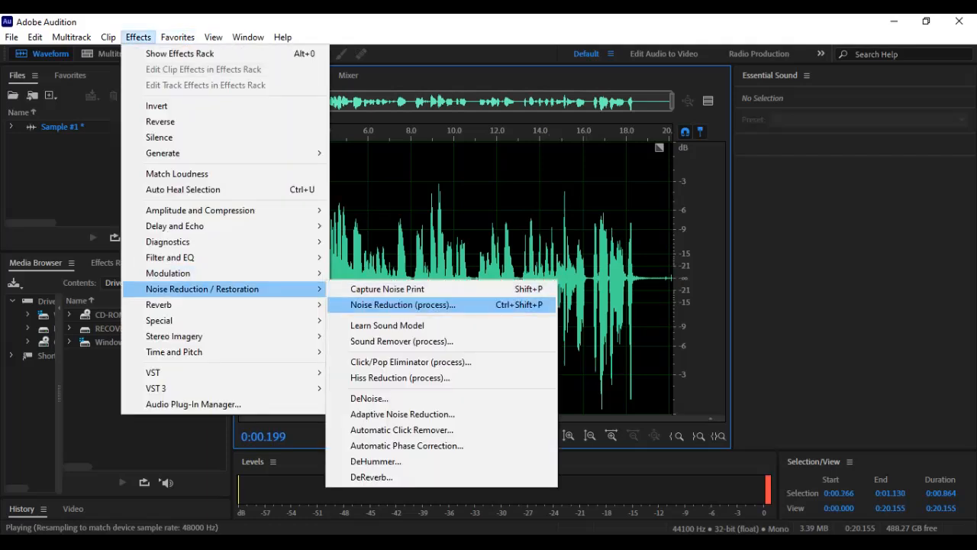
click(370, 398)
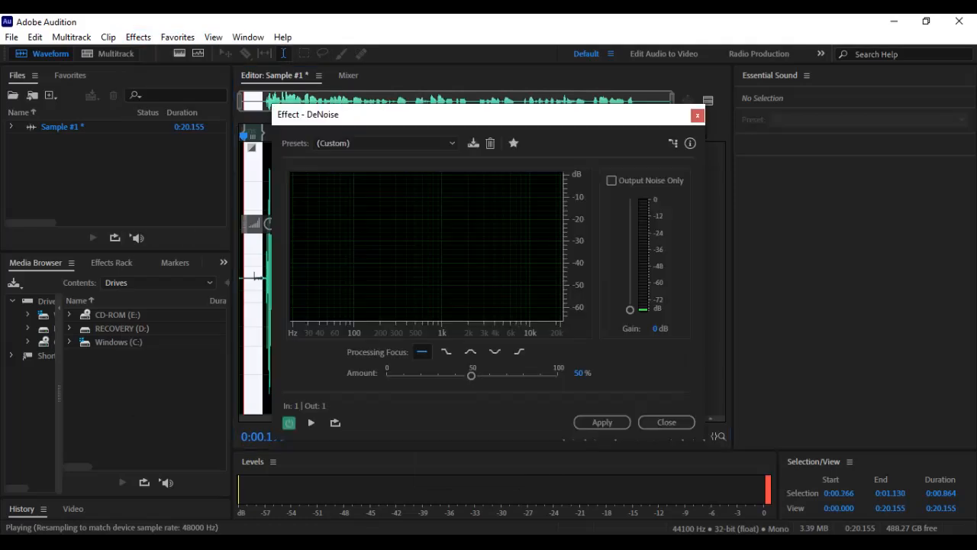
drag(471, 375, 506, 375)
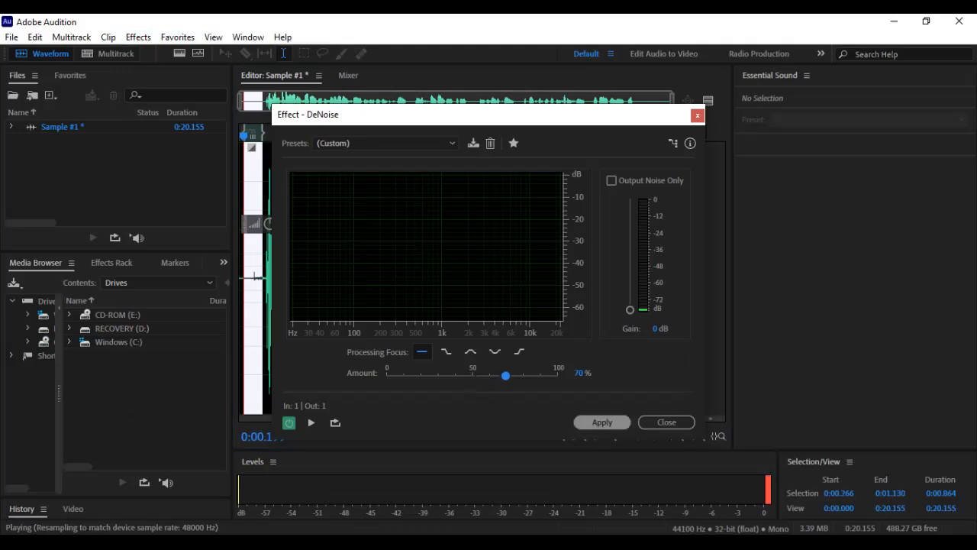
click(603, 422)
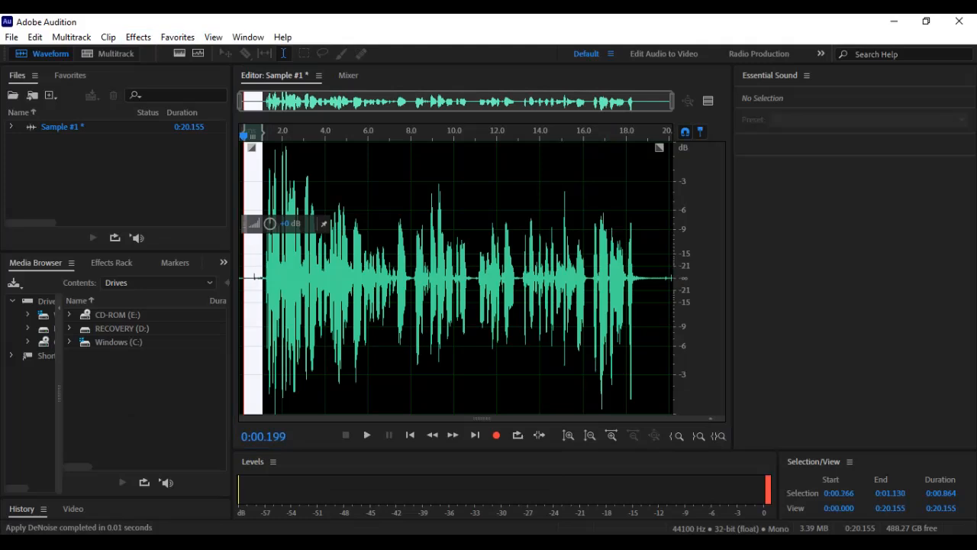
click(35, 36)
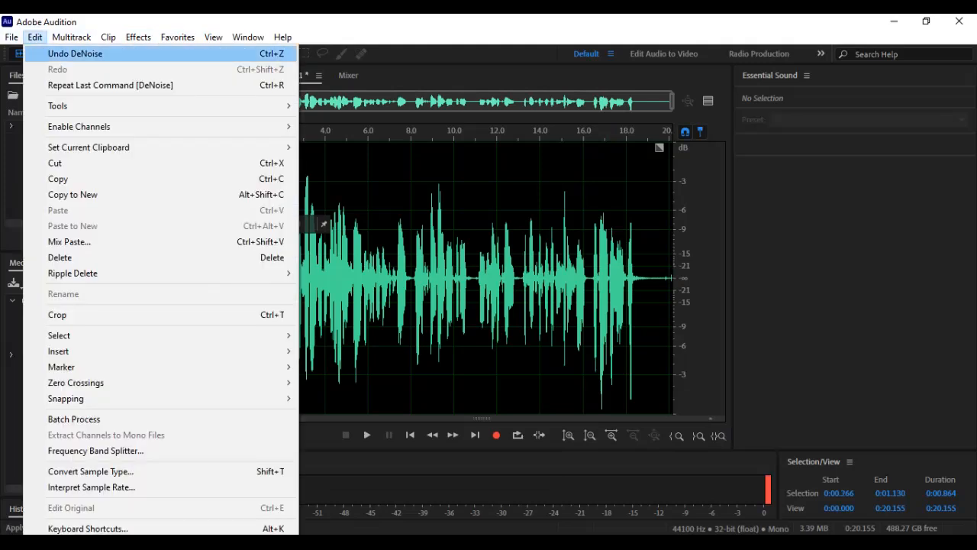
click(75, 54)
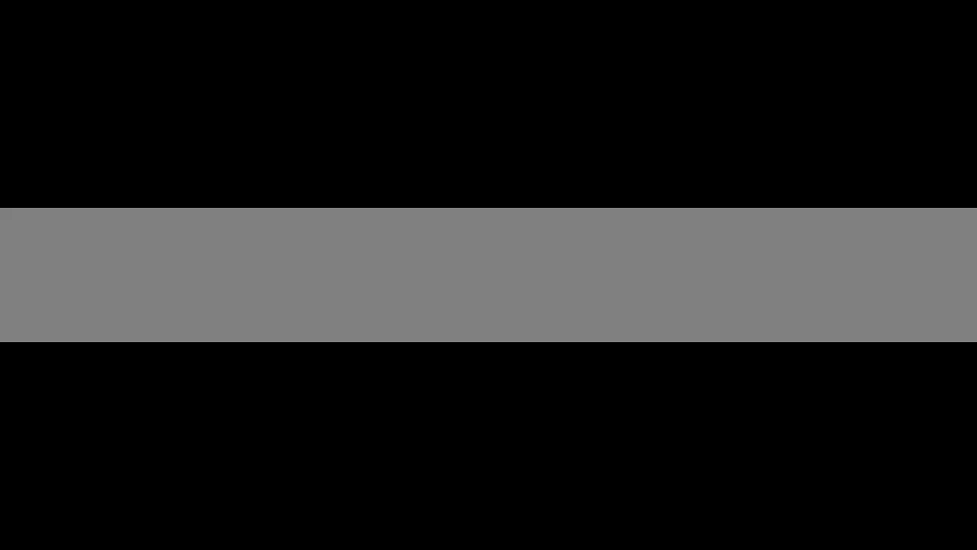
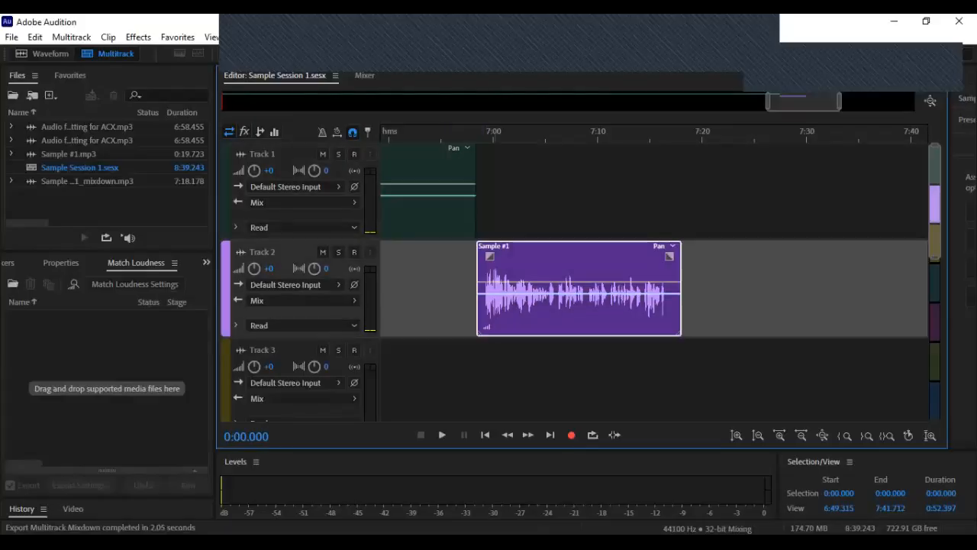
Step: Play the session with the Sample #1 clip moved along Track 2 to about 0:14 under the Track 1 audio, and stop playback
key(space)
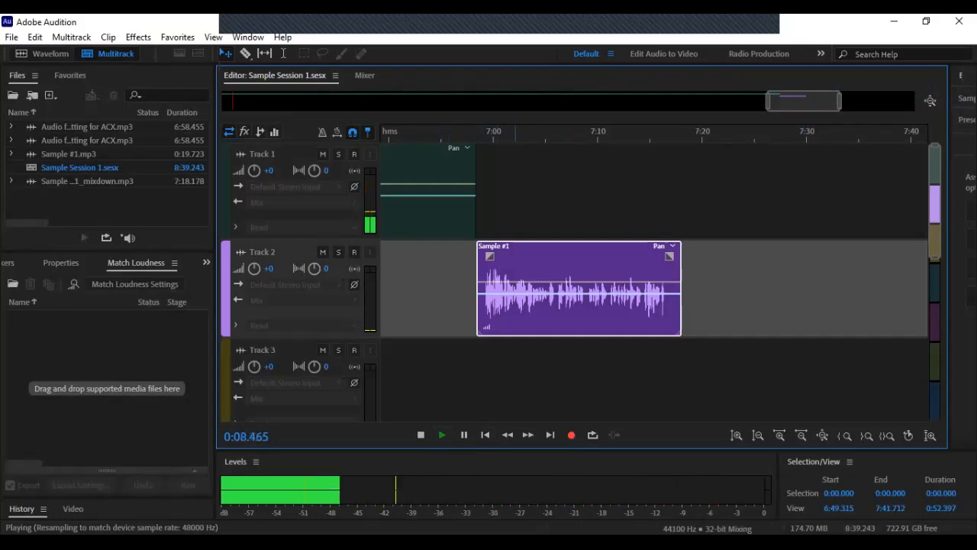
drag(565, 309, 525, 309)
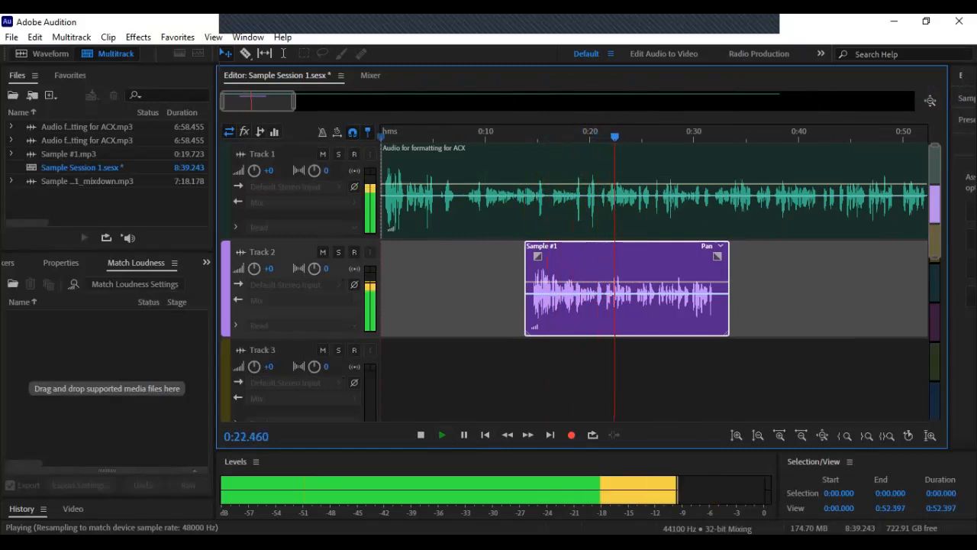
key(space)
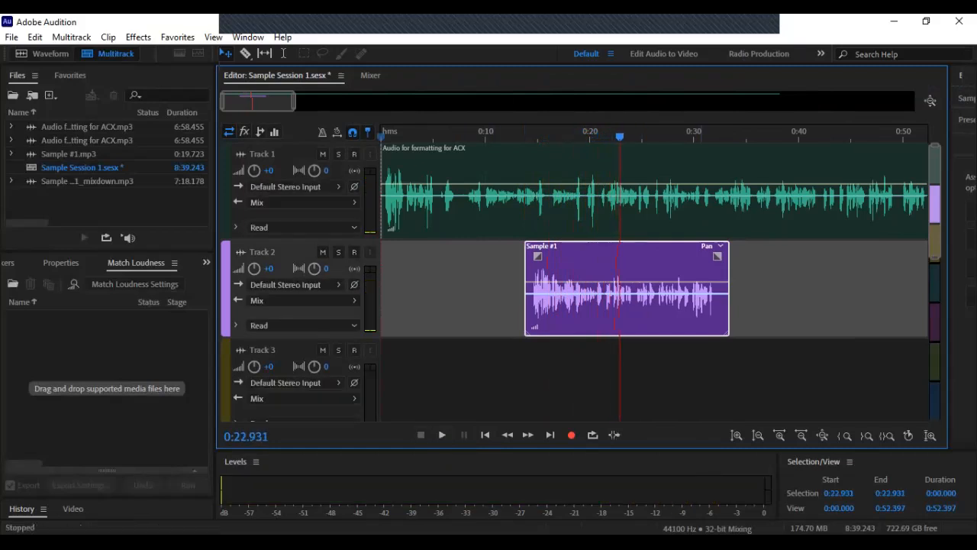
Step: Move the Sample #1 clip onto Track 1 to start at about 6:54, overlapping the end of the preceding clip with a crossfade
drag(654, 268, 578, 191)
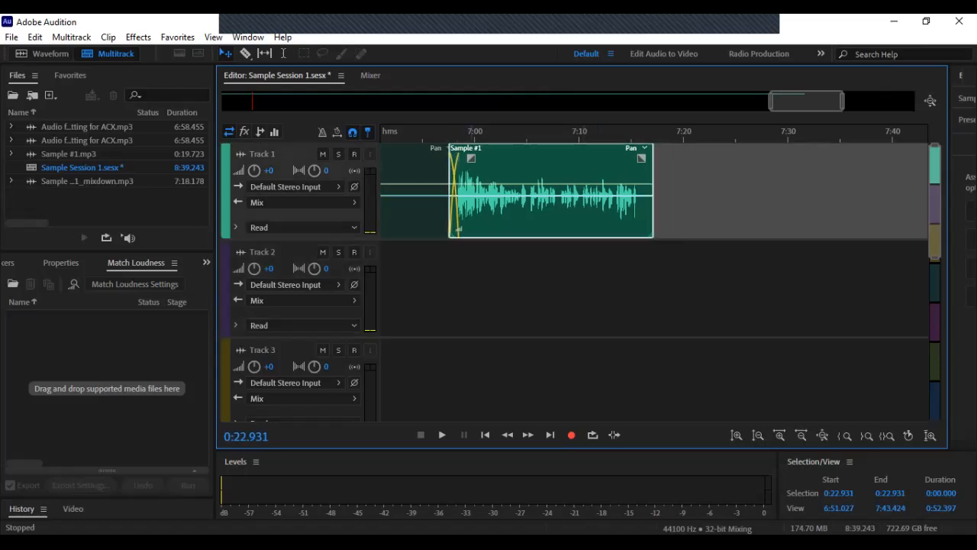
drag(471, 158, 494, 206)
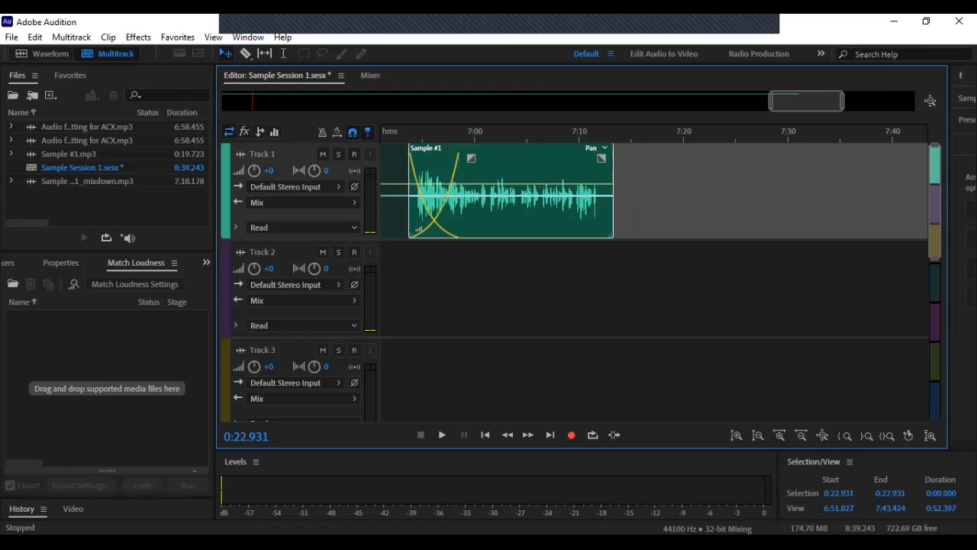
drag(420, 206, 424, 206)
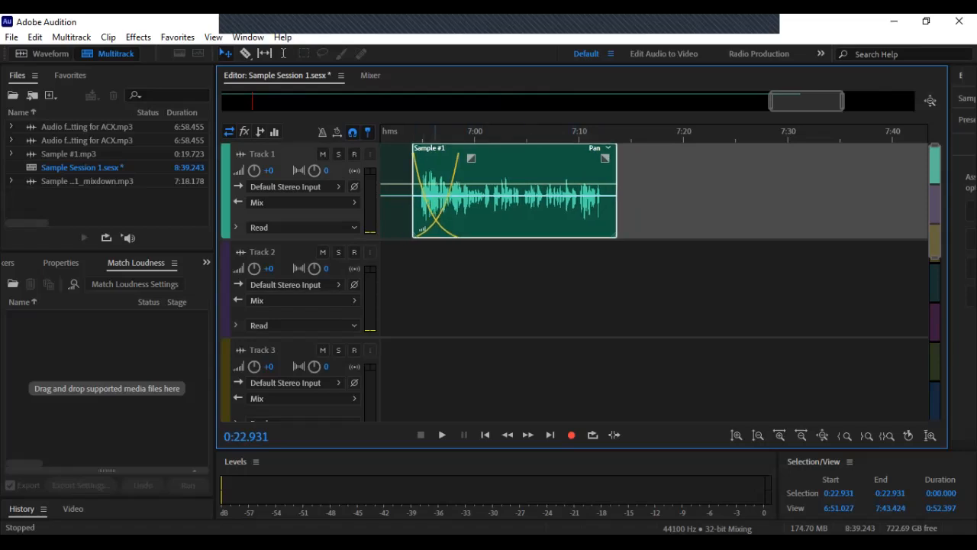
Step: Play the crossfaded overlap from about 6:55, pause it, and replay it from the start of the Sample #1 clip
click(427, 132)
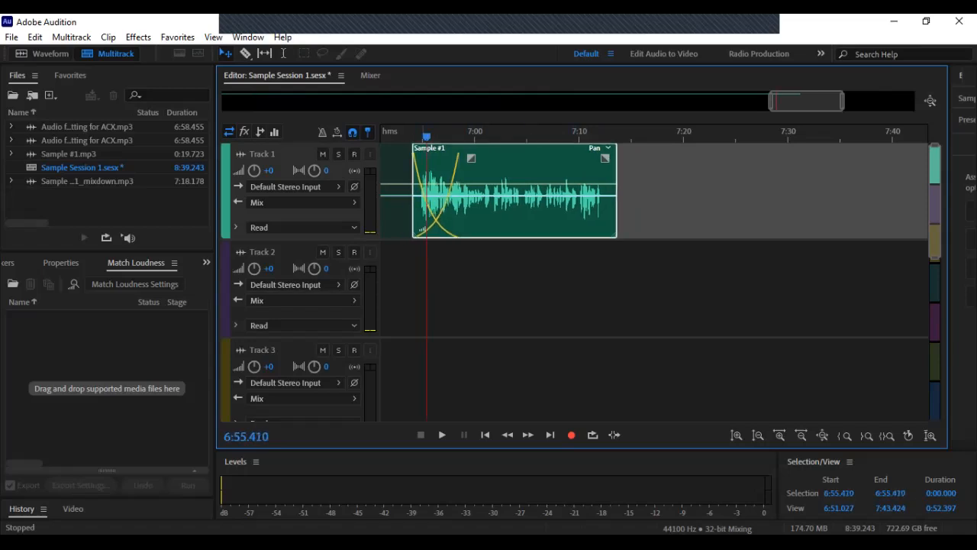
click(442, 434)
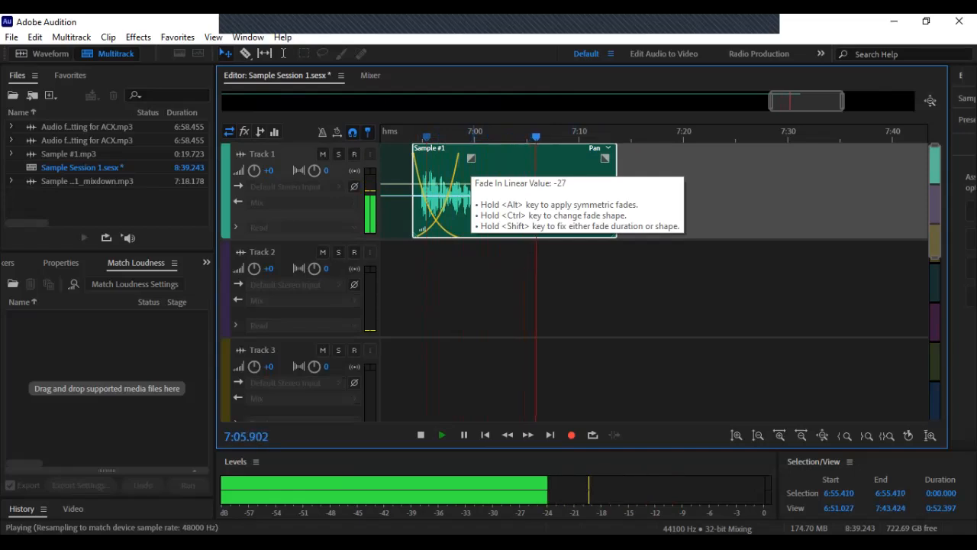
click(465, 435)
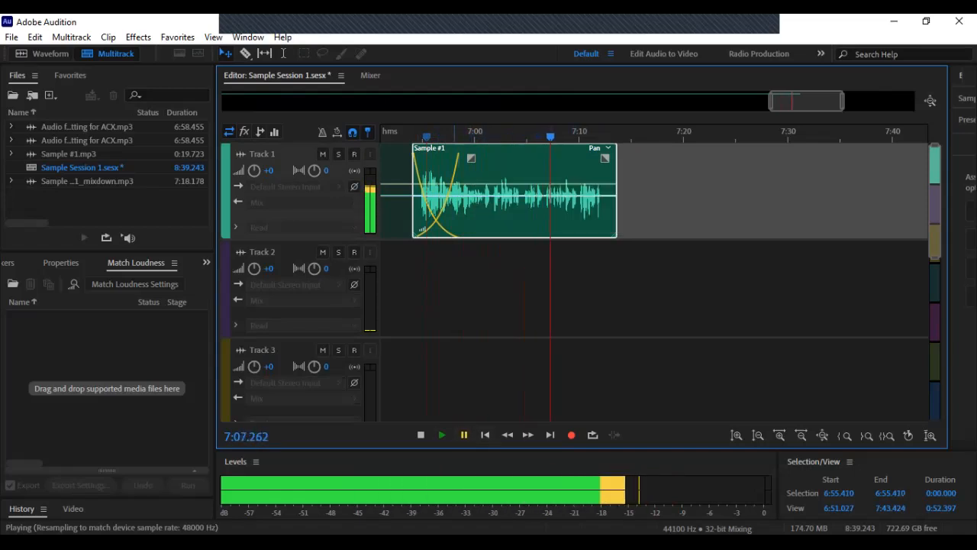
drag(551, 136, 413, 136)
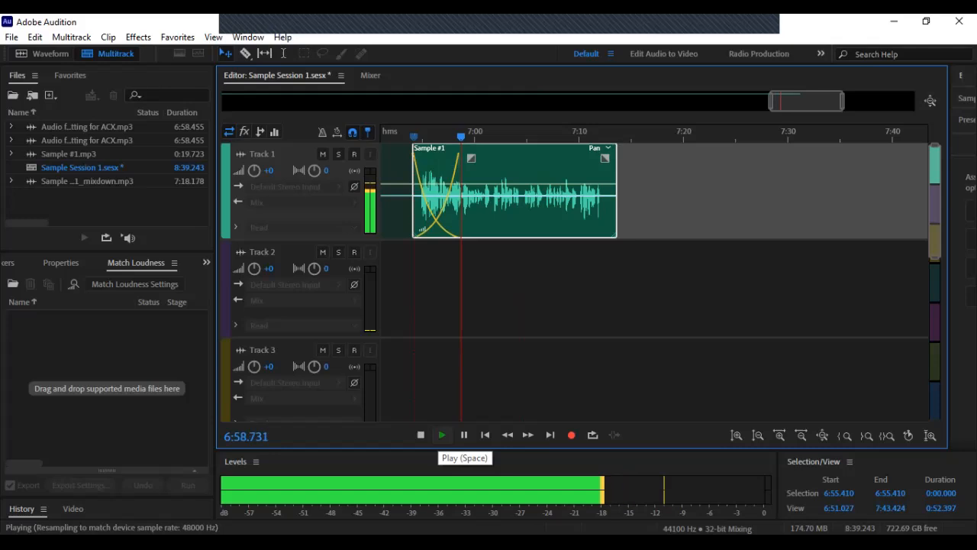
click(463, 435)
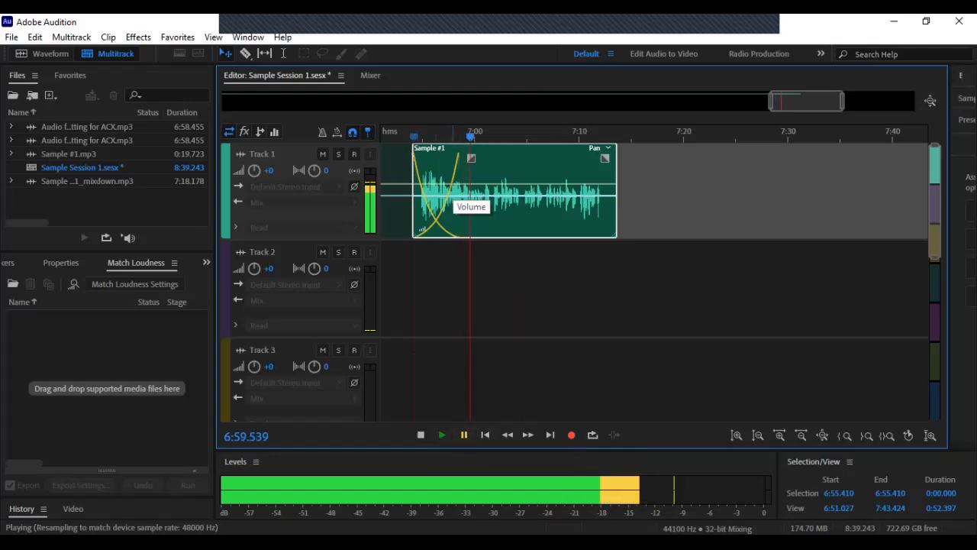
Step: Shorten the crossfade at the start of the Sample #1 clip to almost nothing and play Track 1 briefly from about 6:38
drag(471, 158, 426, 158)
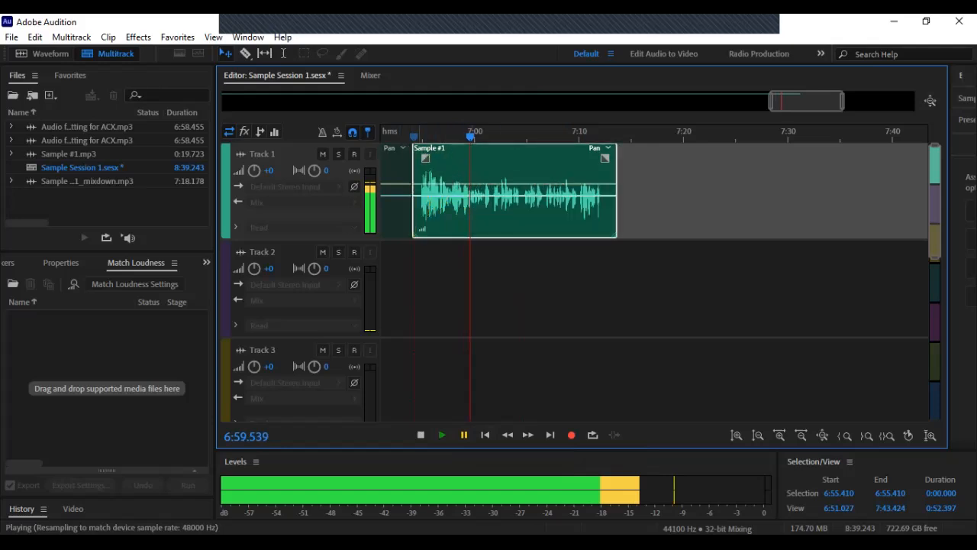
drag(470, 136, 582, 136)
click(442, 434)
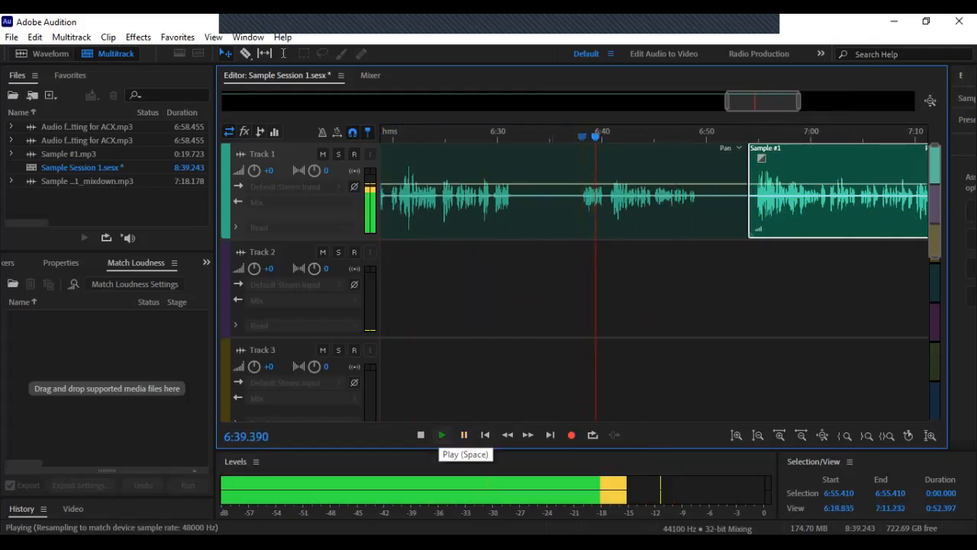
click(442, 434)
click(464, 435)
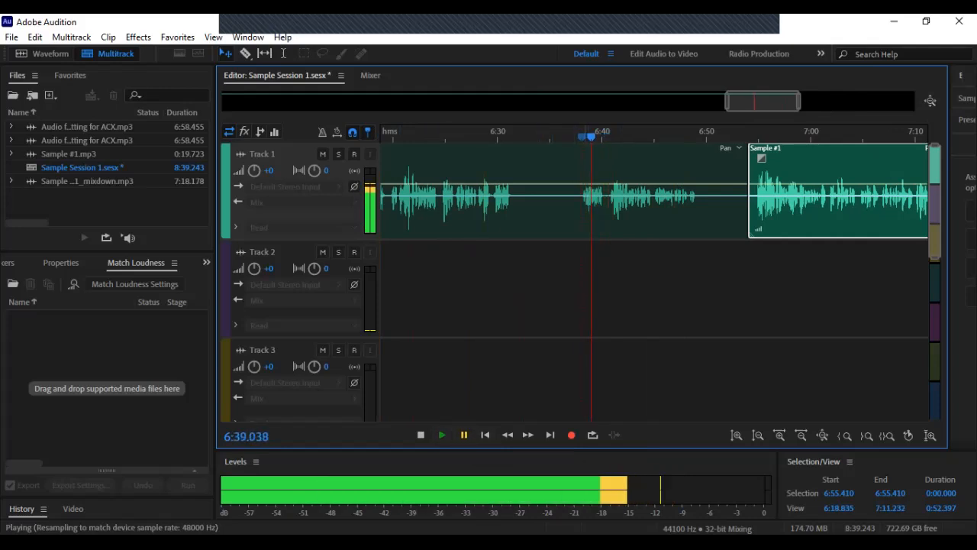
click(442, 435)
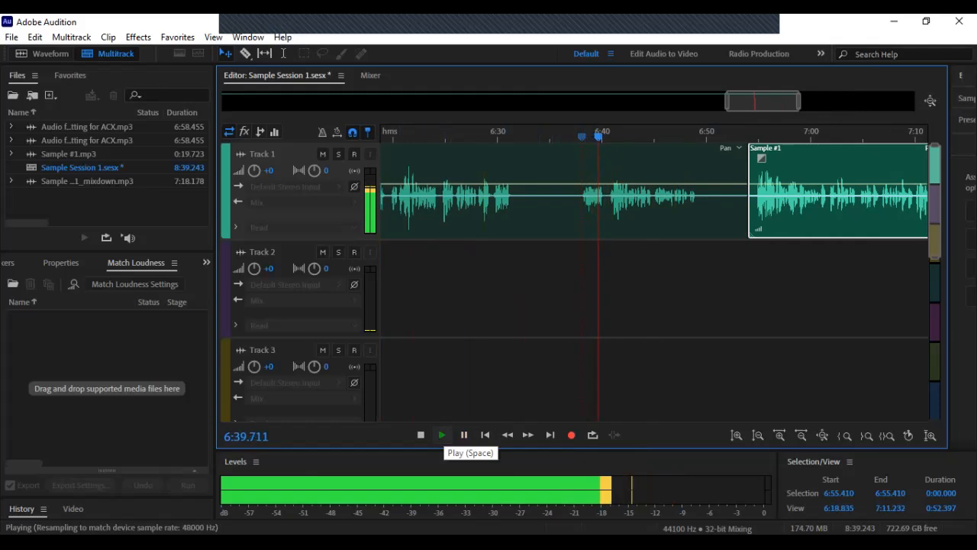
click(464, 434)
Step: Play Track 1 from about 6:37 across the join into the Sample #1 clip and pause at about 7:01
drag(612, 136, 576, 135)
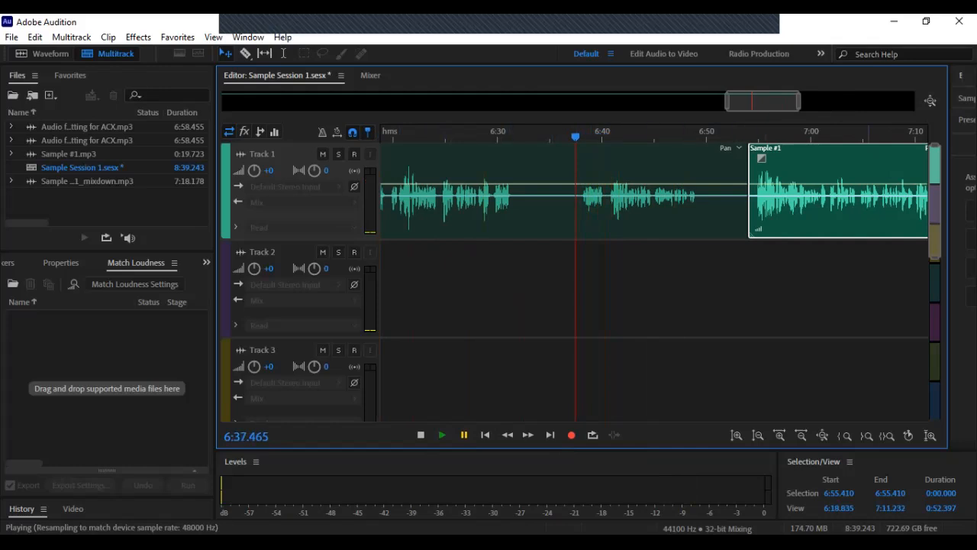
click(442, 434)
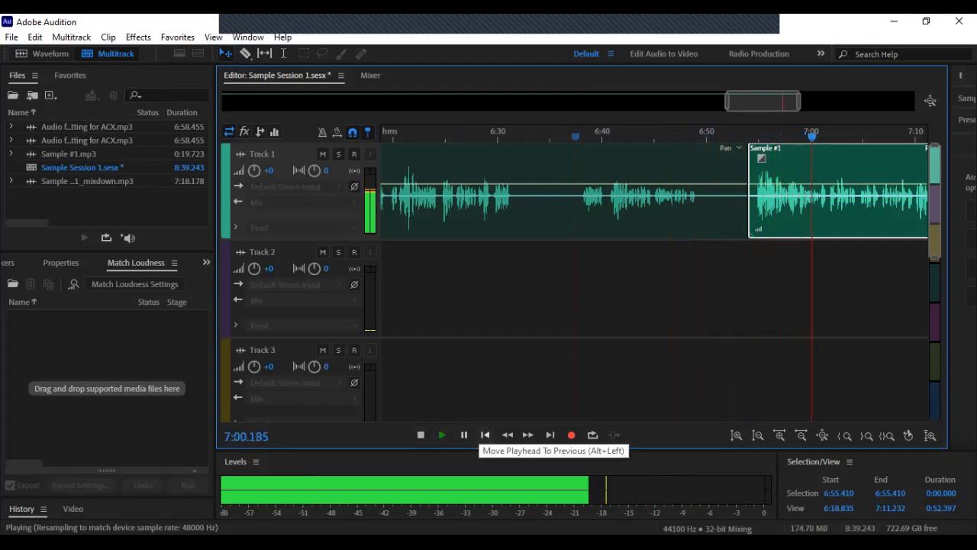
click(463, 434)
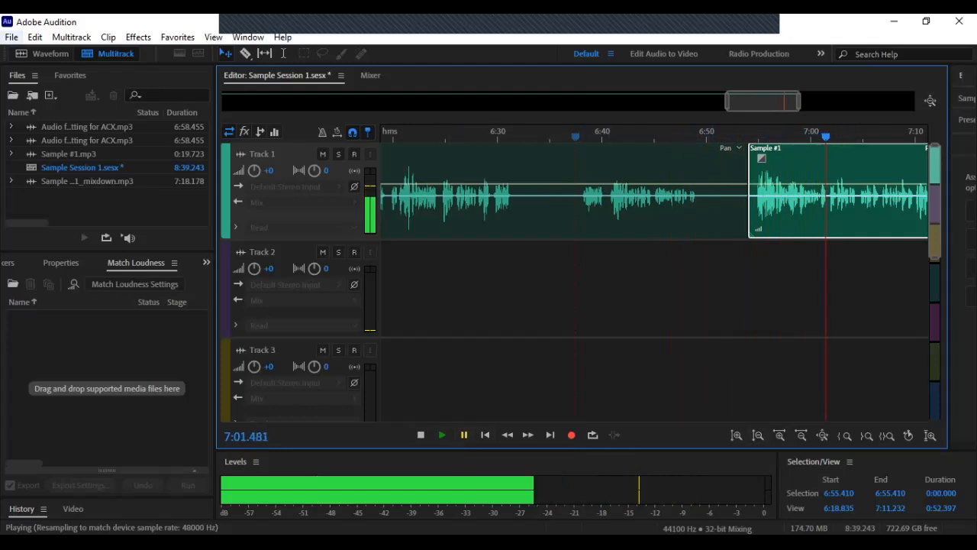
Step: Start a multitrack mixdown export of the entire session and name the file "Simple Mixdown for mastercourse.mp3"
click(11, 37)
mouse_move(46, 309)
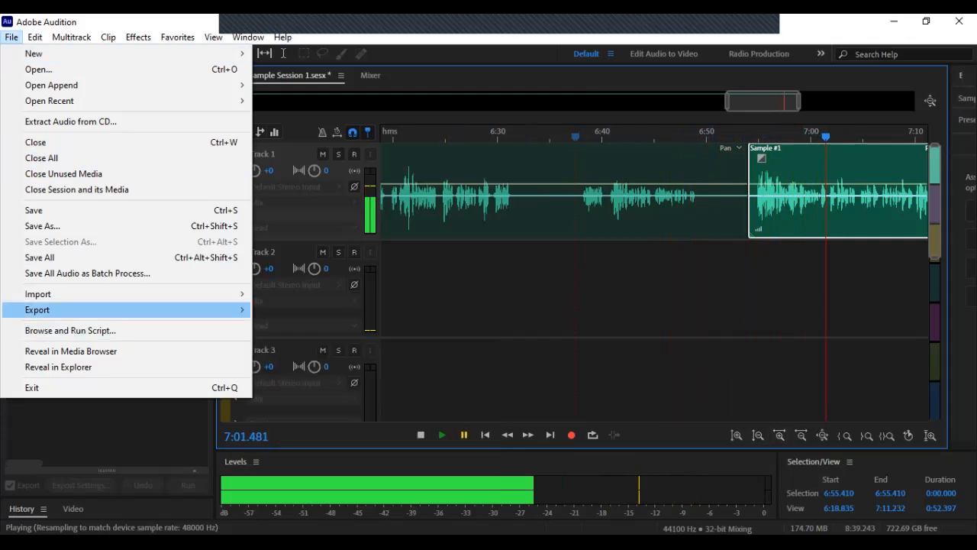
mouse_move(344, 377)
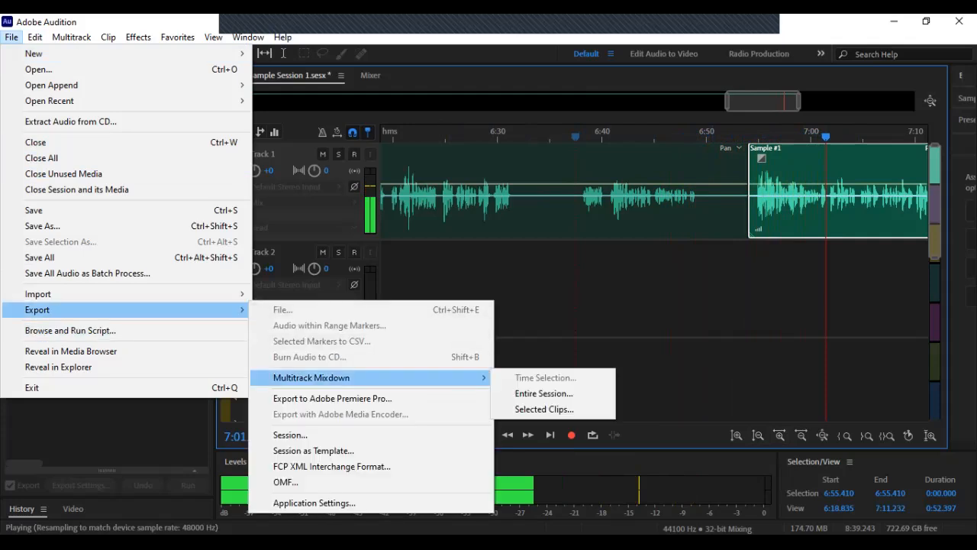
click(544, 393)
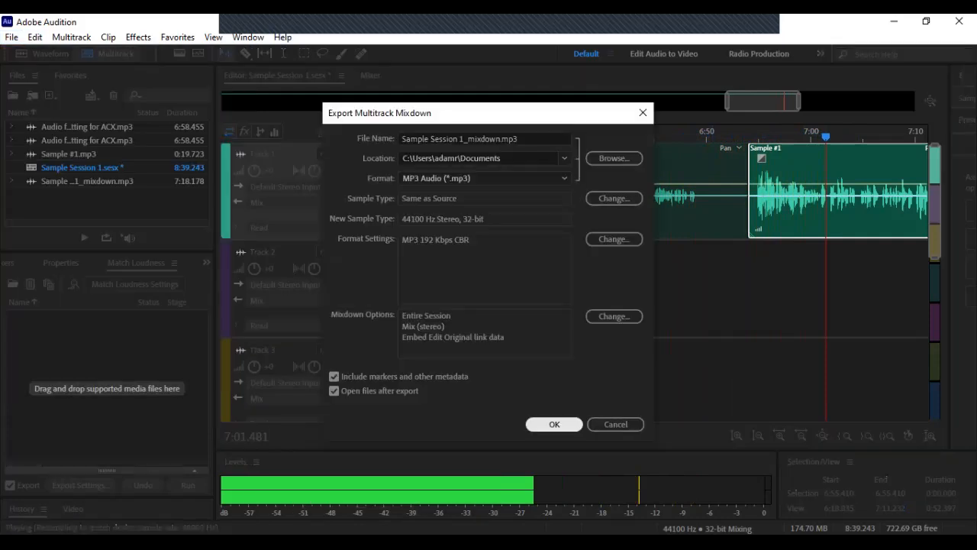
click(522, 139)
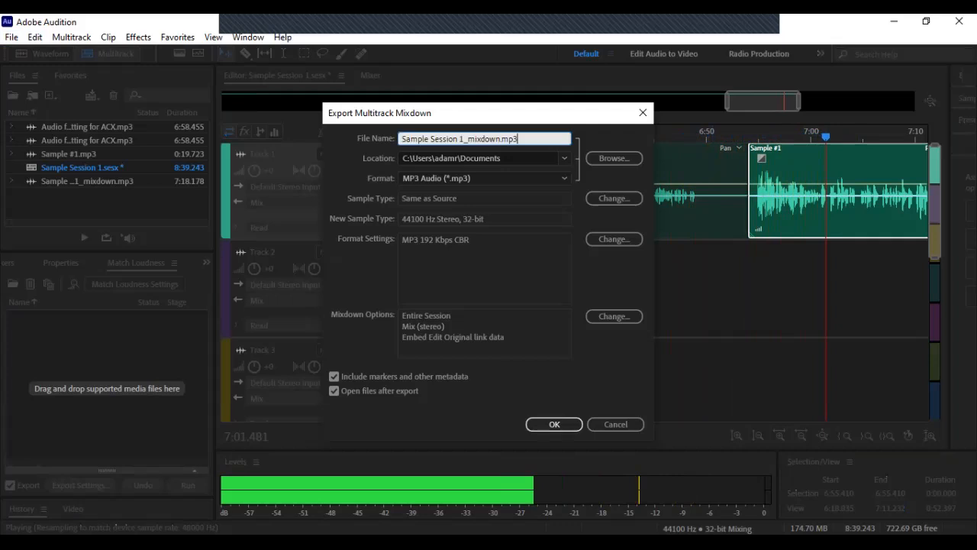
click(564, 158)
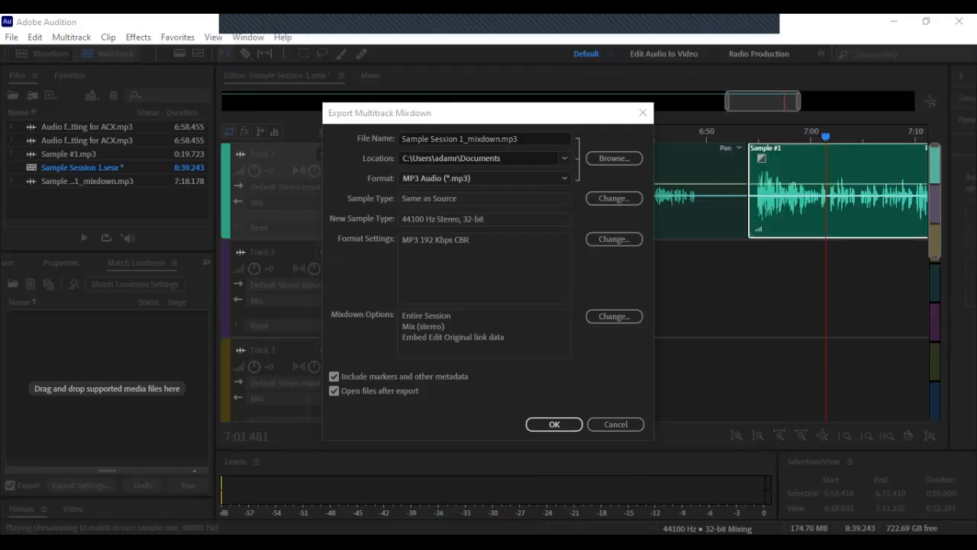
drag(500, 139, 401, 139)
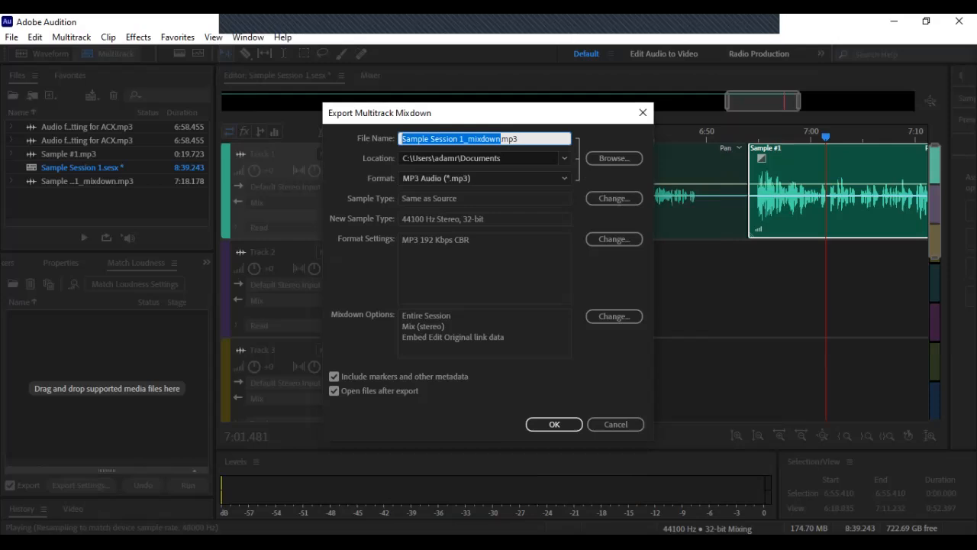
key(BackSpace)
text(Simple Mixdown for )
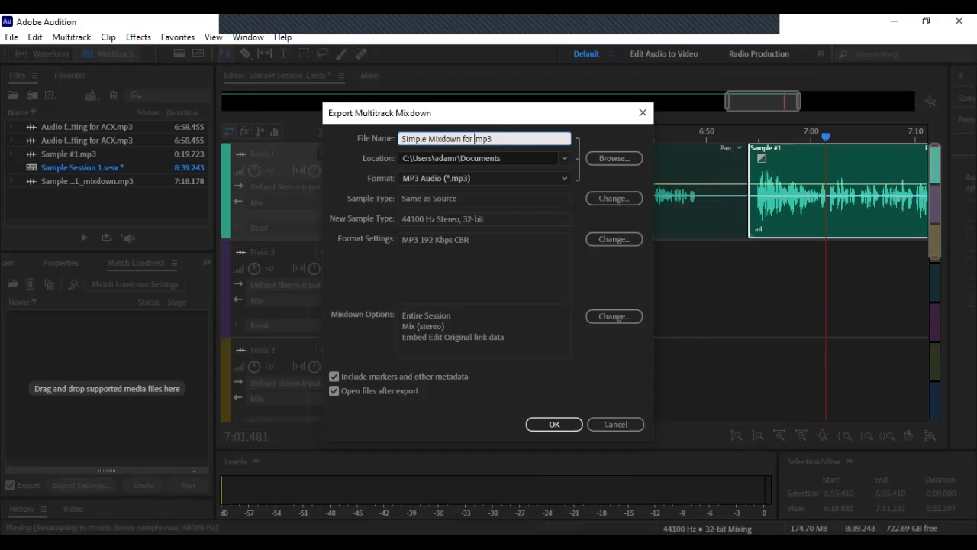
text(mastercourse)
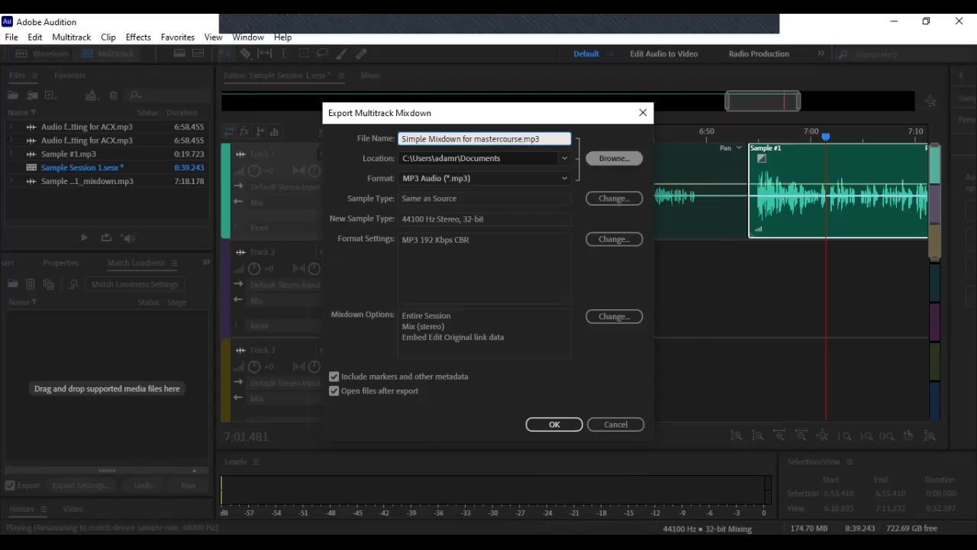
Step: Choose the "Picture audiobooks PDF guides" folder in Documents as the save location and export the mixdown as MP3
click(614, 158)
scroll(203, 249, down, 3)
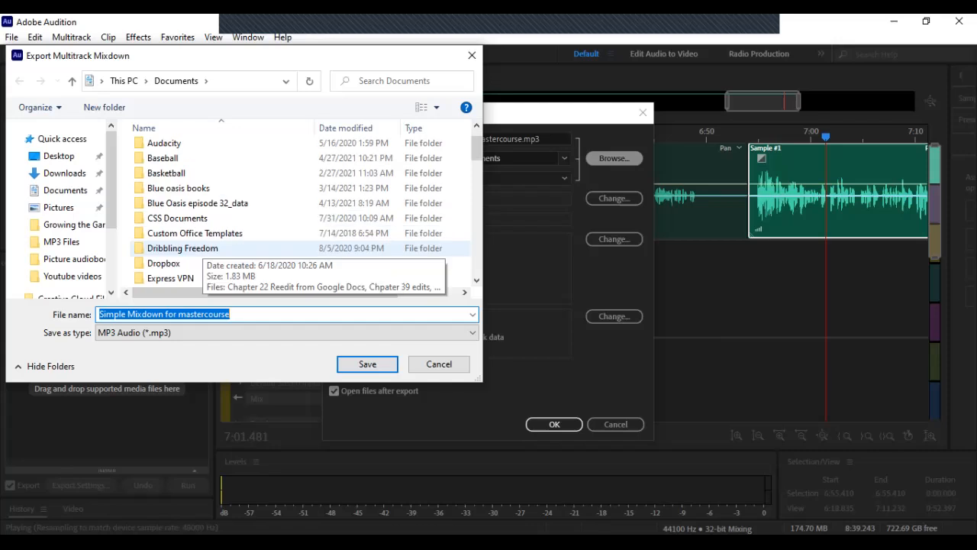
scroll(203, 244, down, 6)
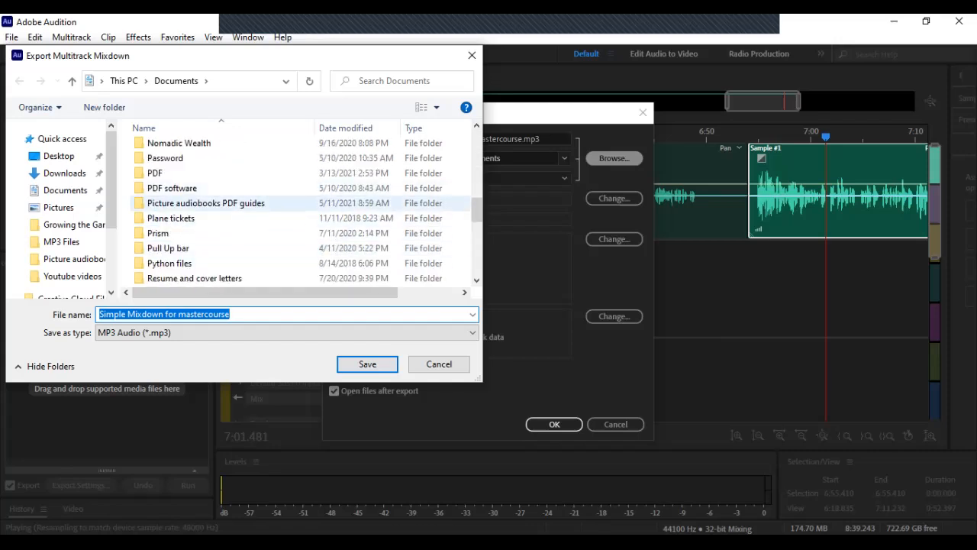
click(205, 203)
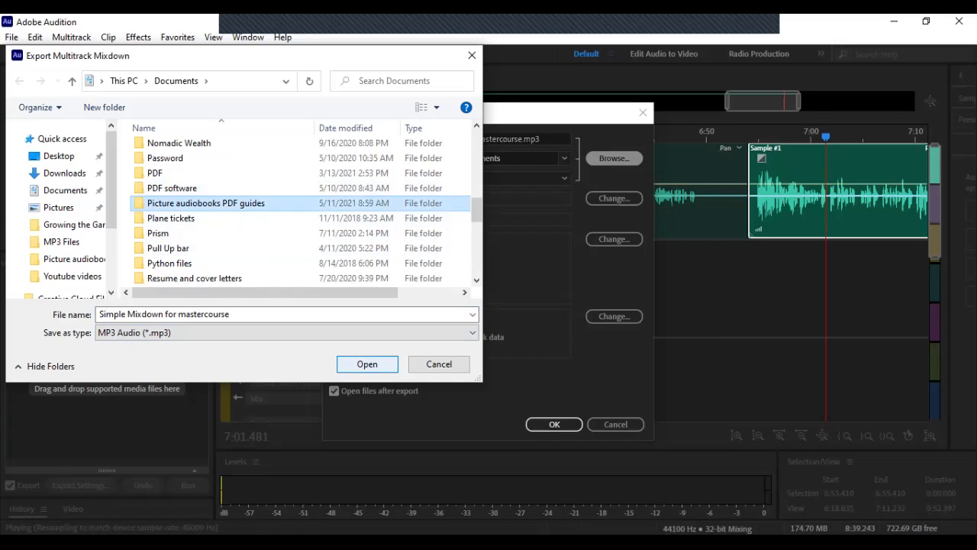
click(367, 364)
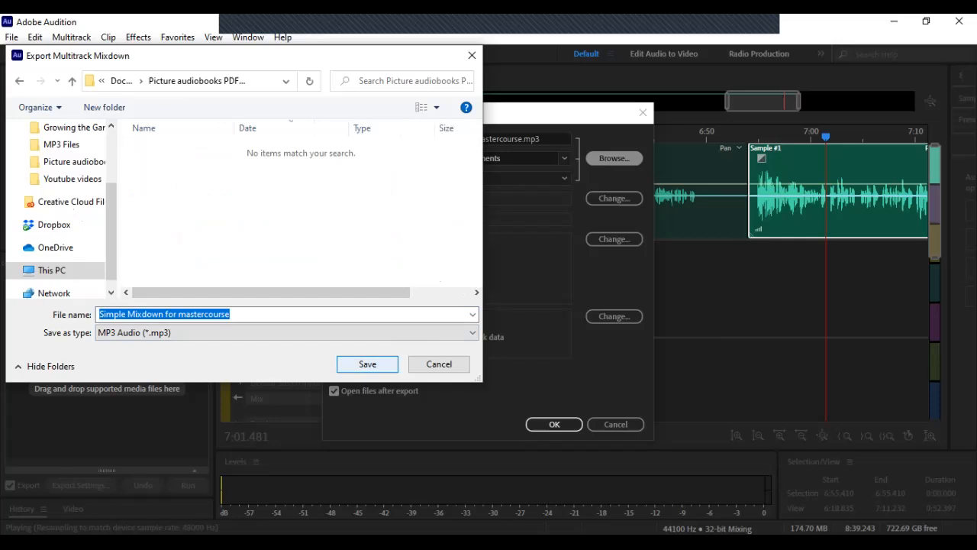
key(Return)
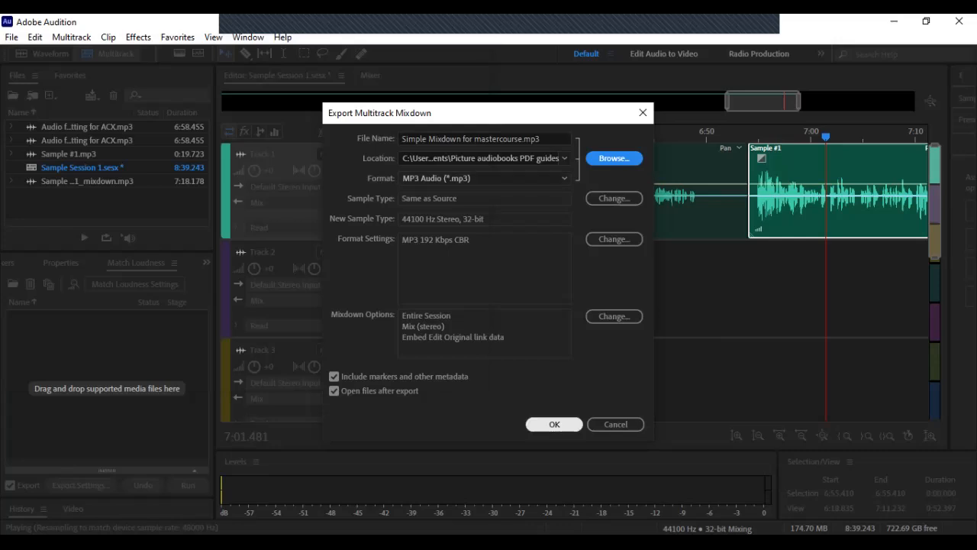
click(554, 425)
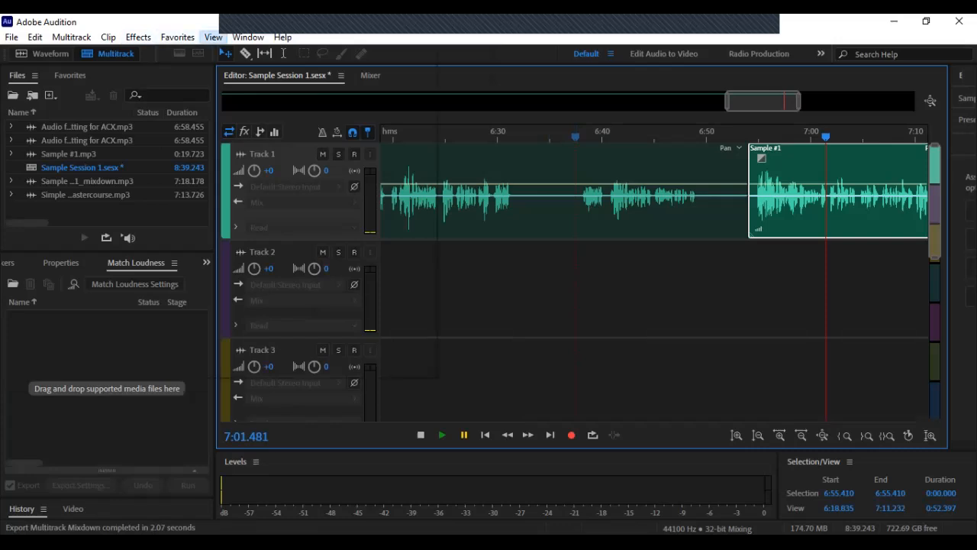
Step: Open the Sample #1 clip in the Waveform Editor and play it from about 7:03 to its end
click(213, 37)
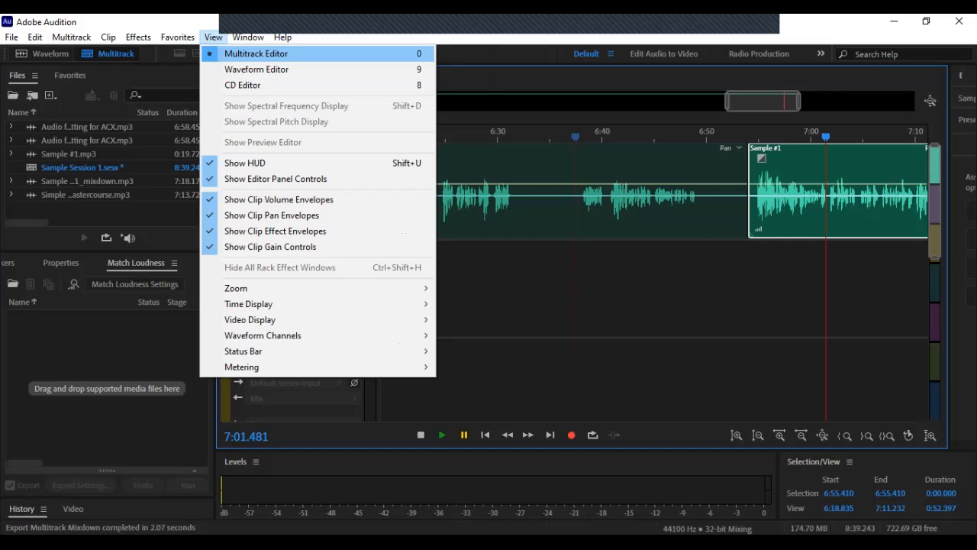
click(256, 70)
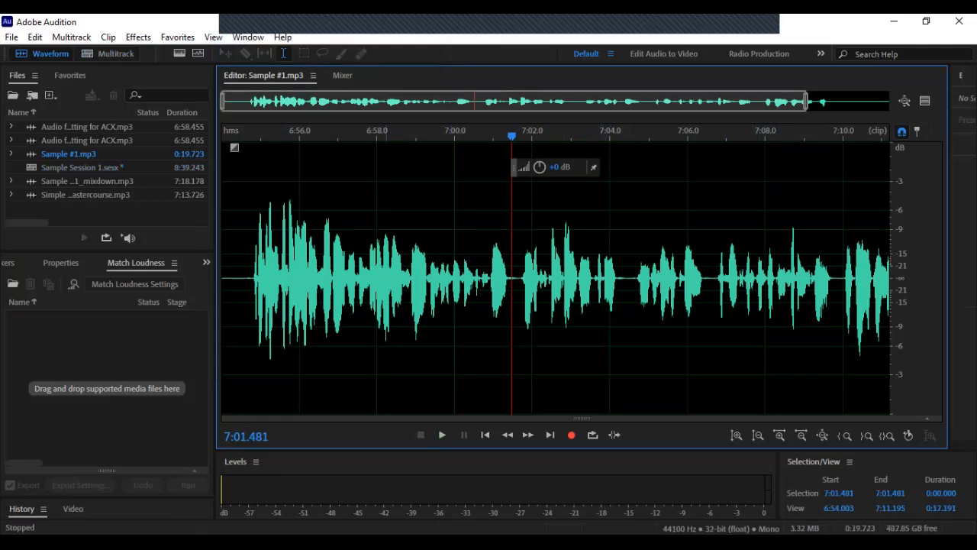
scroll(556, 278, right, 3)
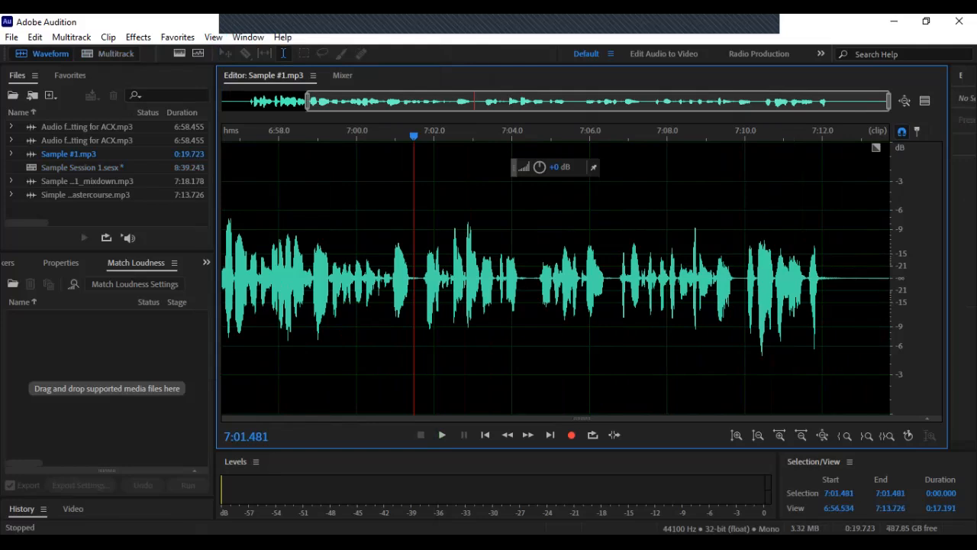
click(480, 279)
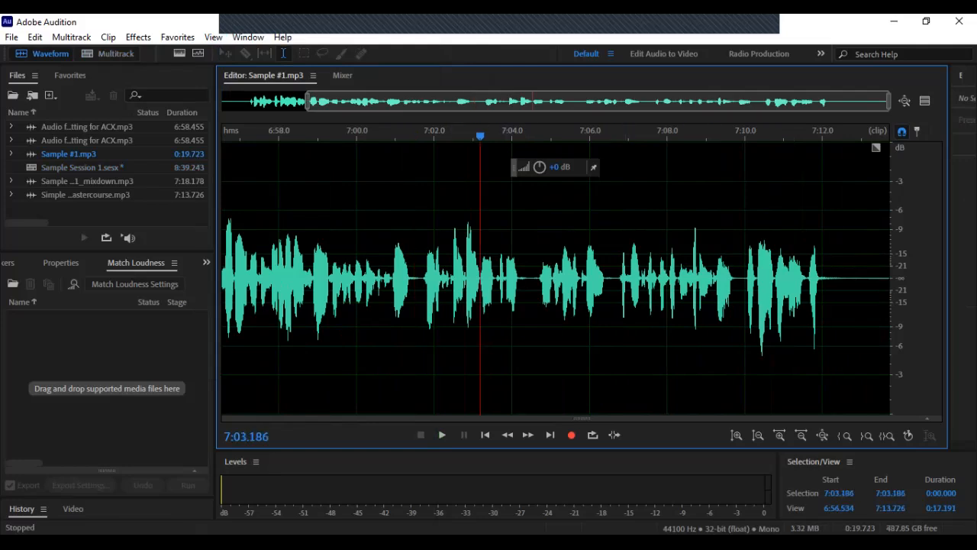
click(442, 435)
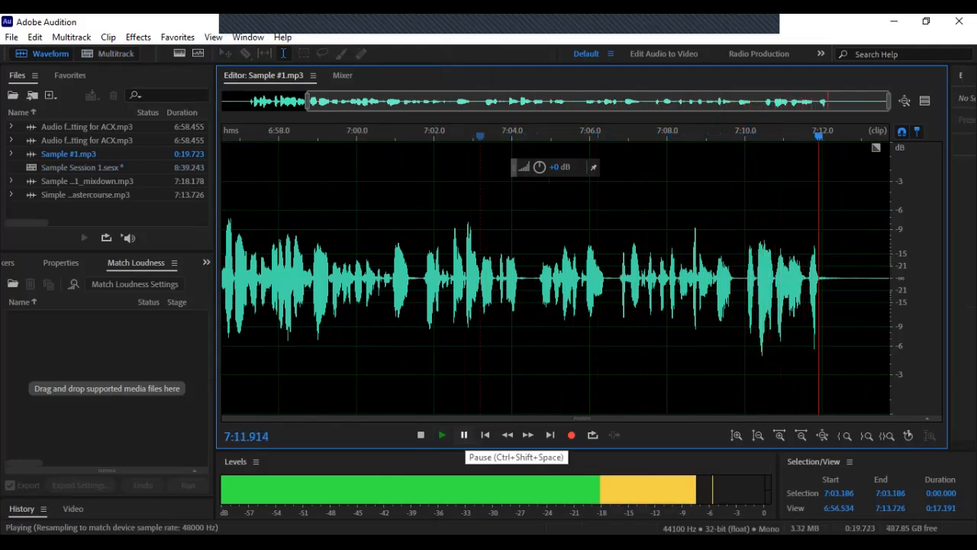
click(464, 435)
Step: Replay the Sample #1 waveform from about 6:57 and pause at about 7:01
click(256, 290)
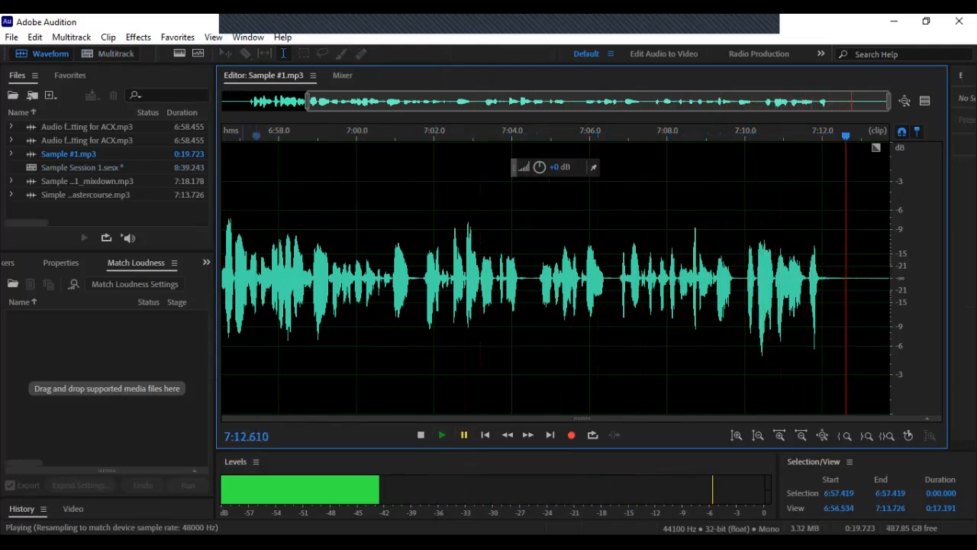
key(space)
click(442, 434)
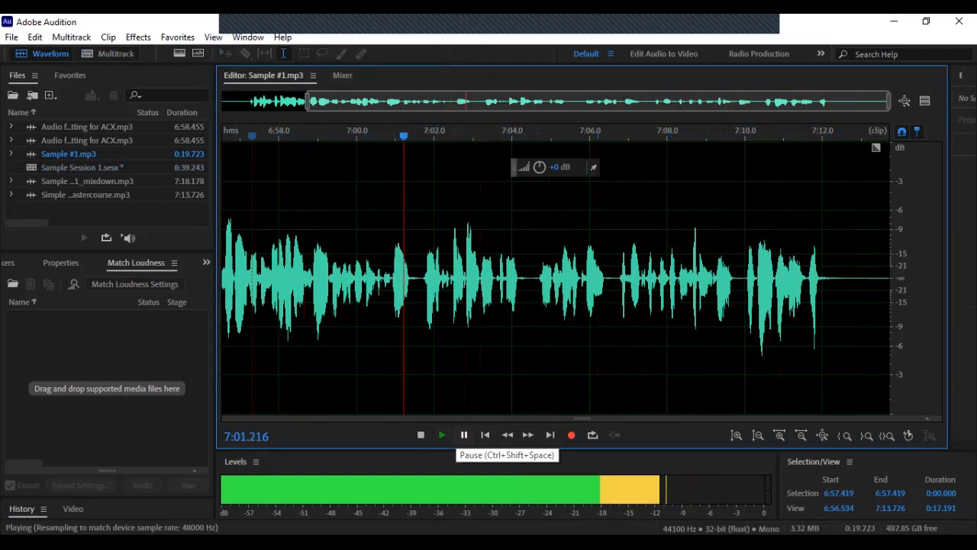
click(463, 434)
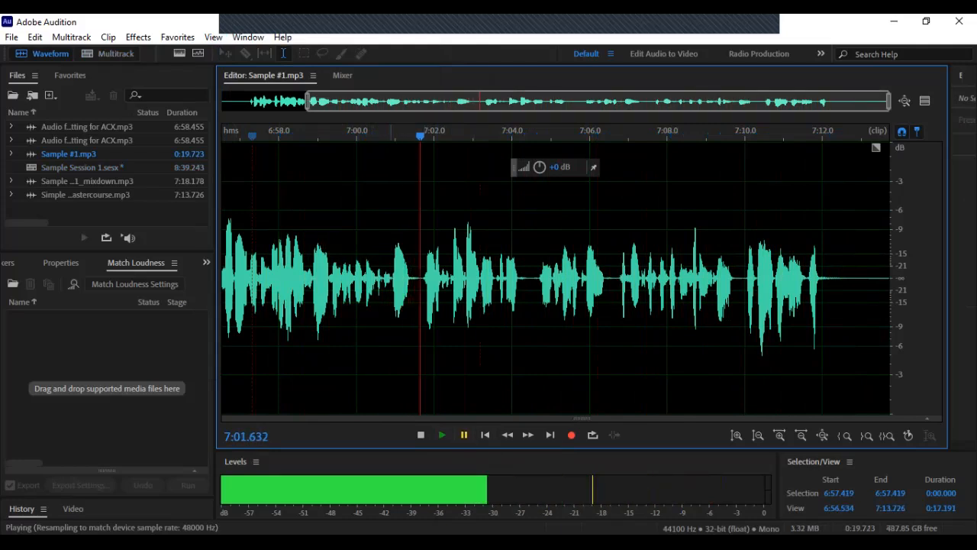
Step: Return from the start of the Sample #1 waveform to the Multitrack Editor and select the preceding clip on Track 1
drag(397, 101, 313, 101)
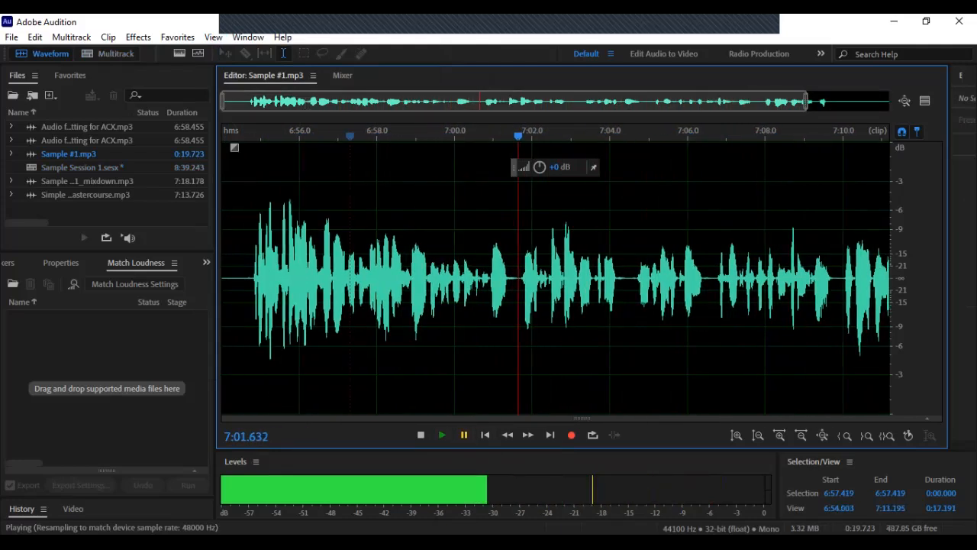
click(249, 267)
click(213, 36)
click(256, 53)
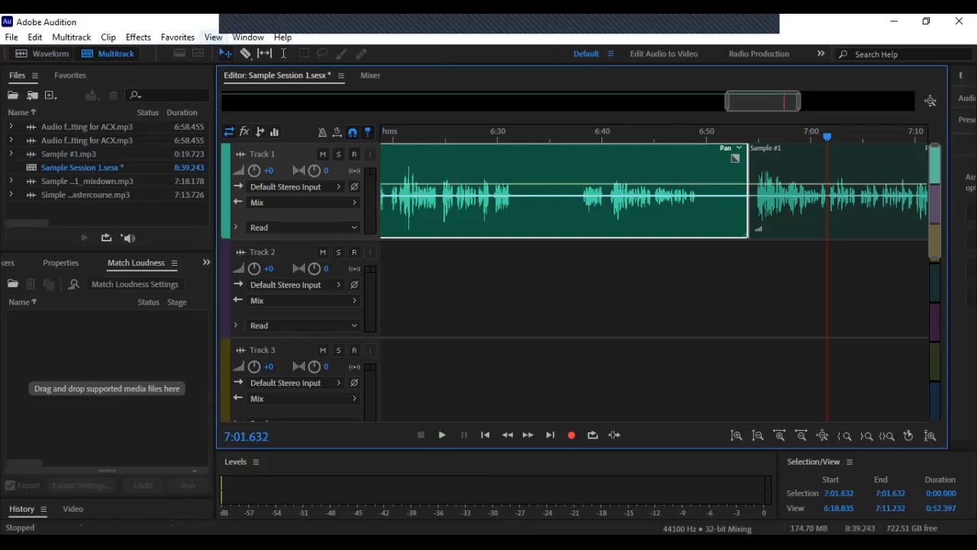
Step: Open the selected clip in the Waveform Editor and examine its full waveform and its first 11 seconds
click(213, 37)
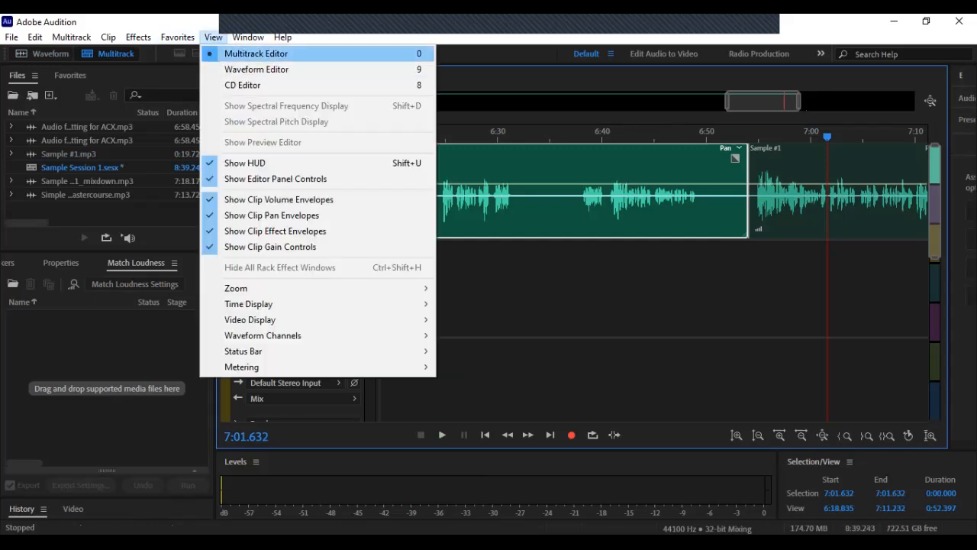
click(257, 69)
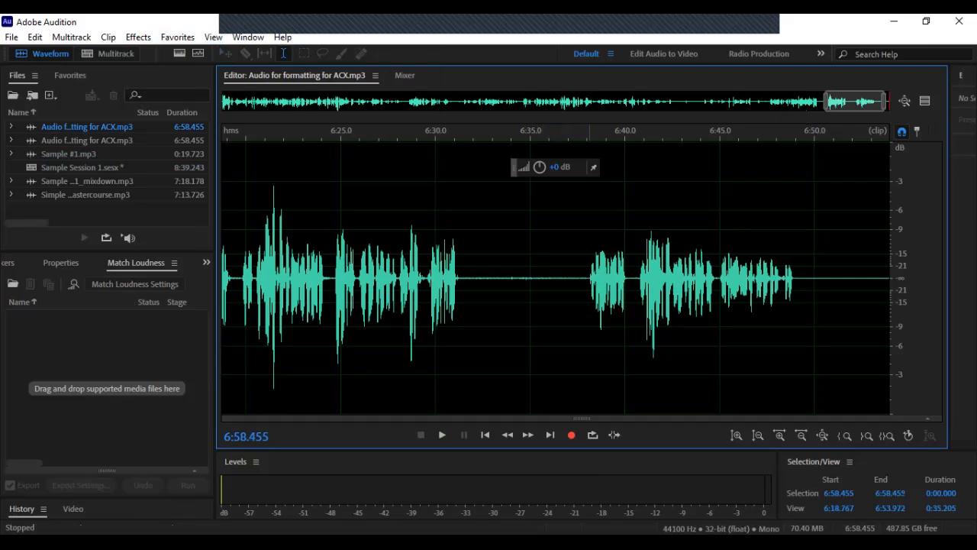
drag(825, 101, 221, 100)
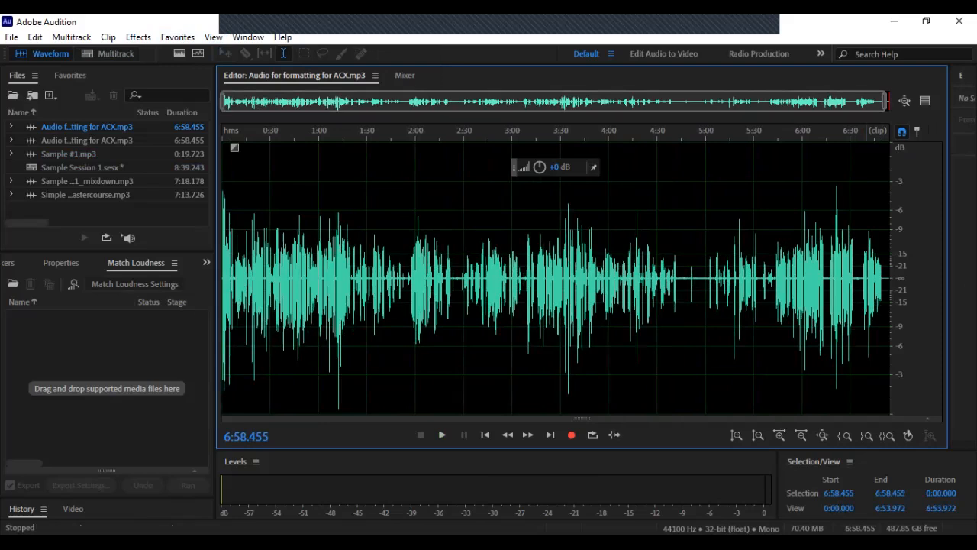
drag(886, 101, 242, 101)
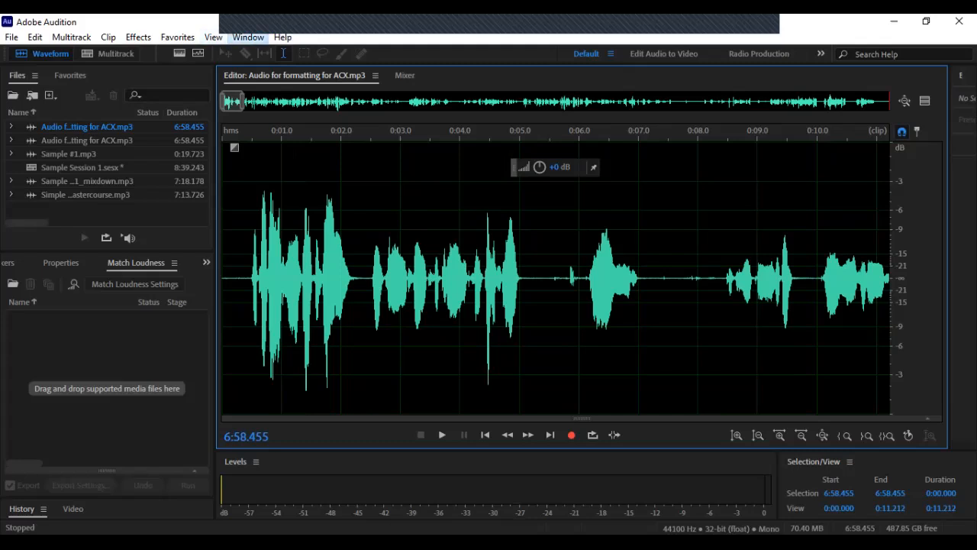
click(248, 37)
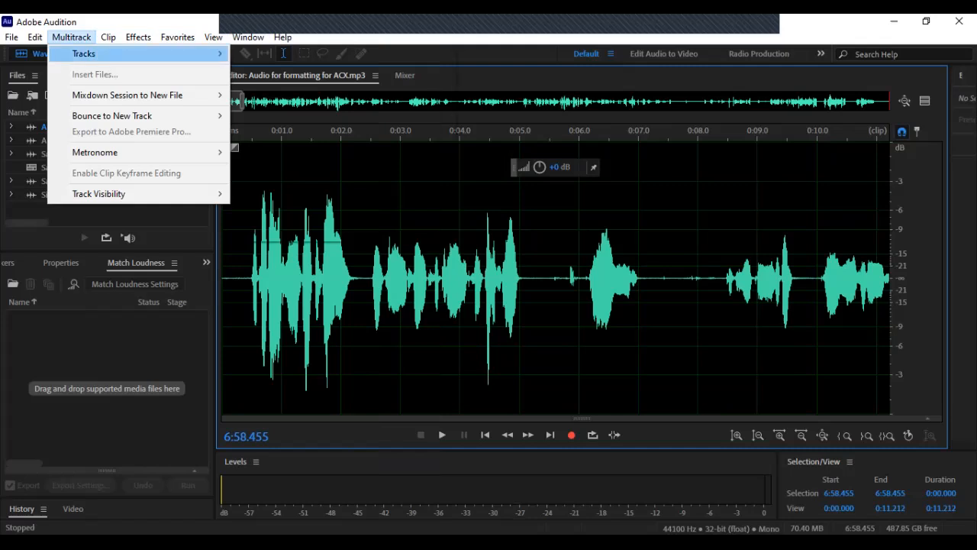
mouse_move(84, 53)
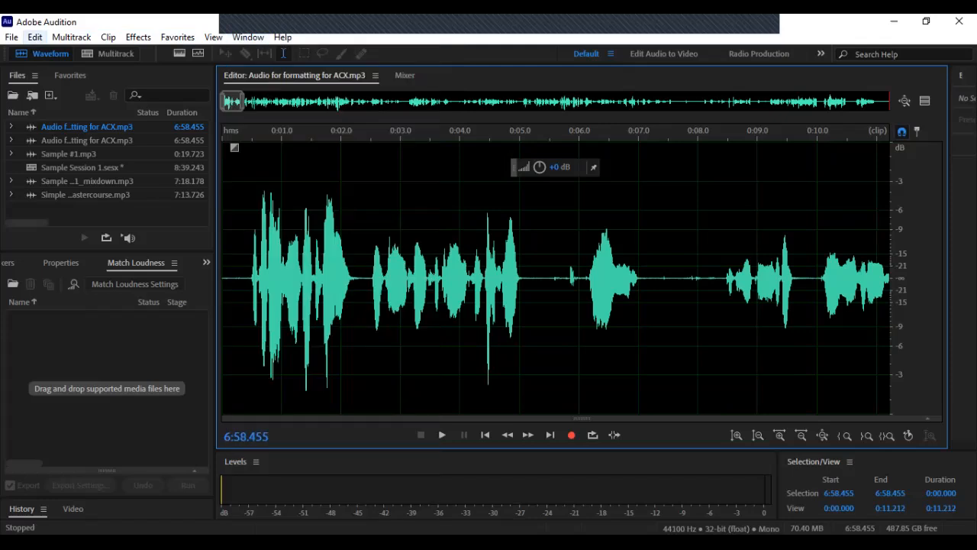
mouse_move(84, 106)
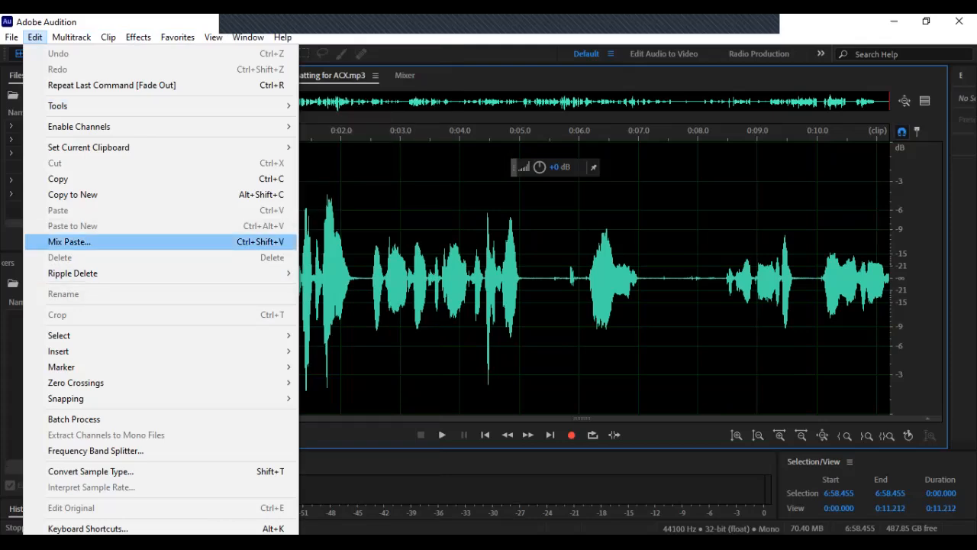
Step: Place the playhead at 0:03 in the waveform, return to the Multitrack Editor and play the session from there
click(400, 248)
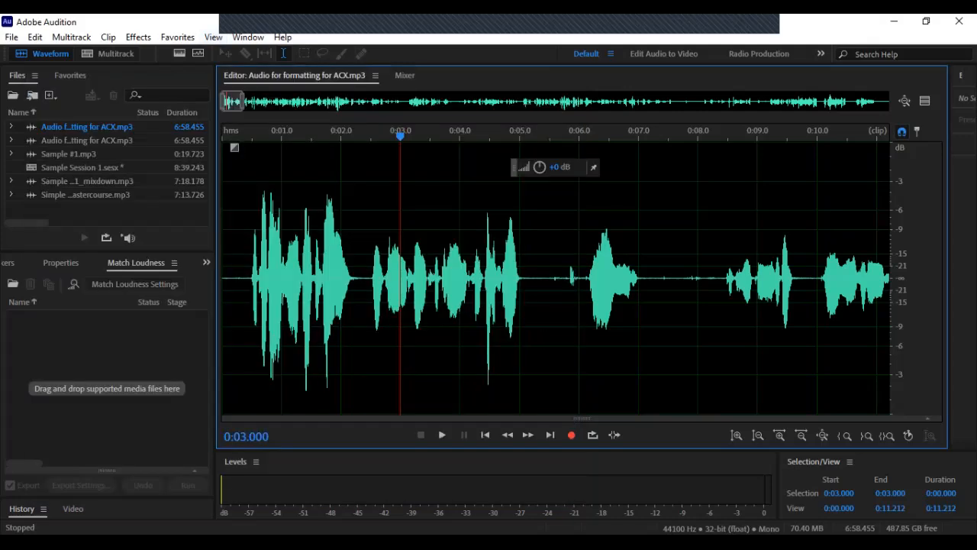
click(213, 37)
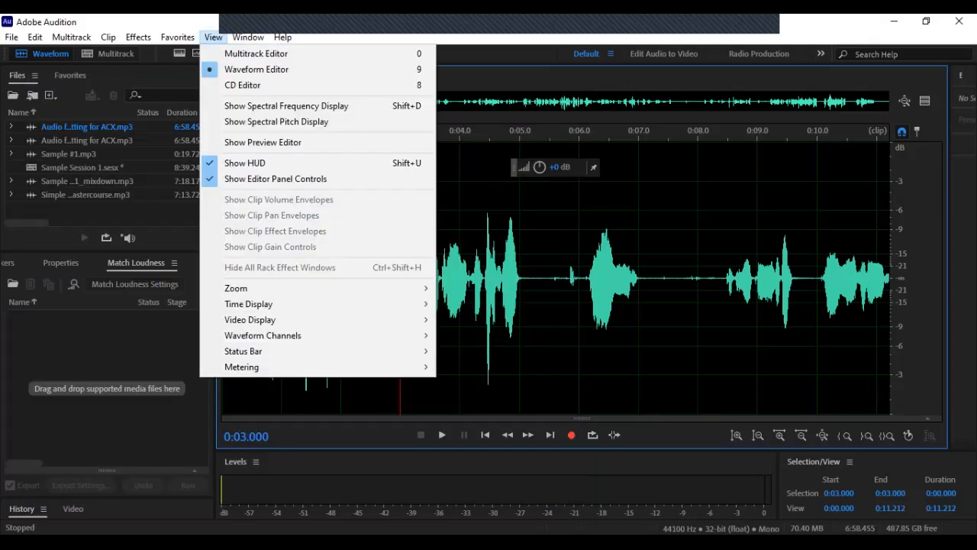
key(Return)
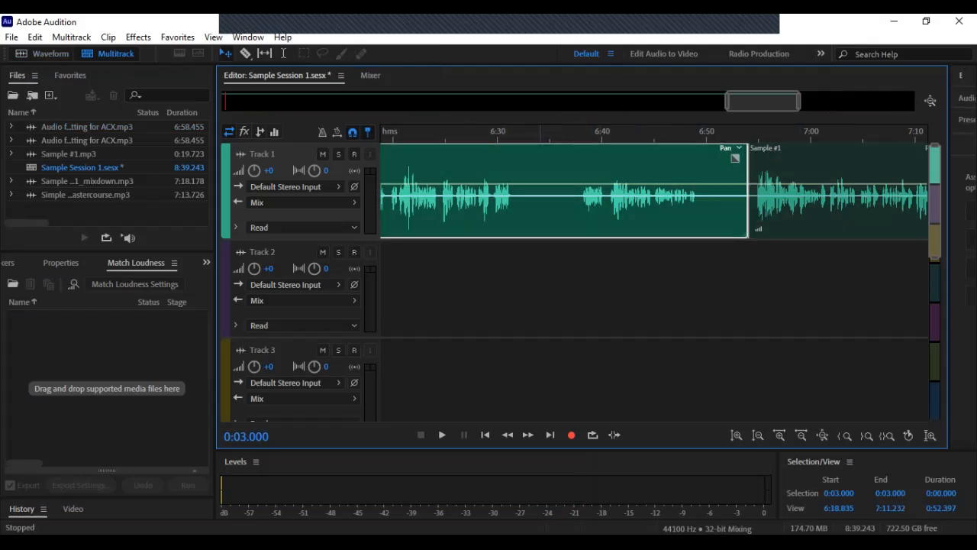
click(441, 434)
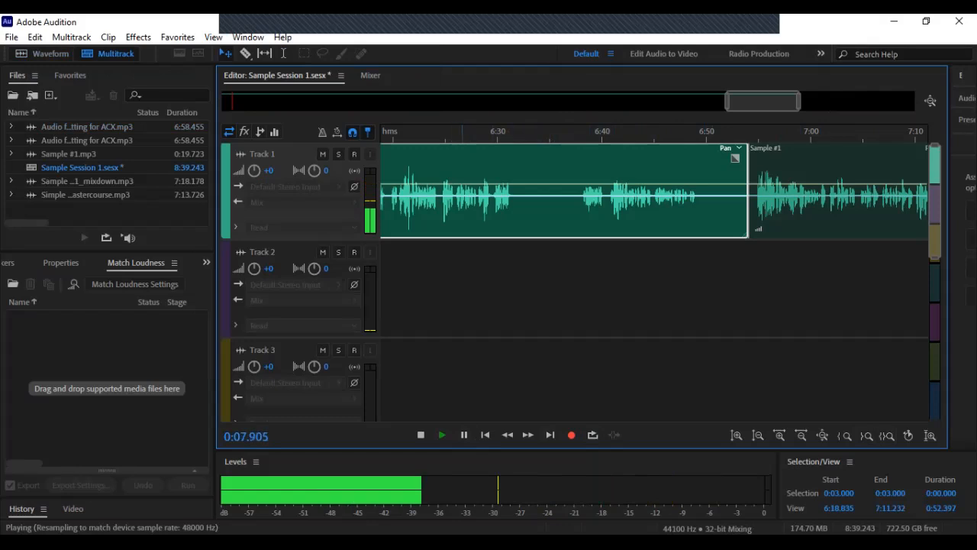
Step: Move the Audio for formatting for ACX clip later on Track 1, stop playback, and return the clip to the session start
drag(488, 213, 943, 213)
drag(785, 101, 245, 101)
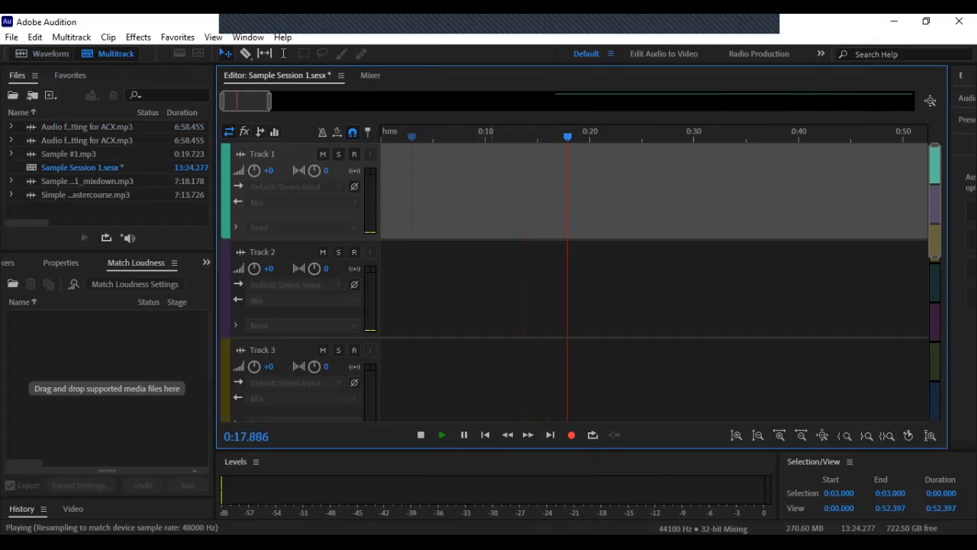
key(space)
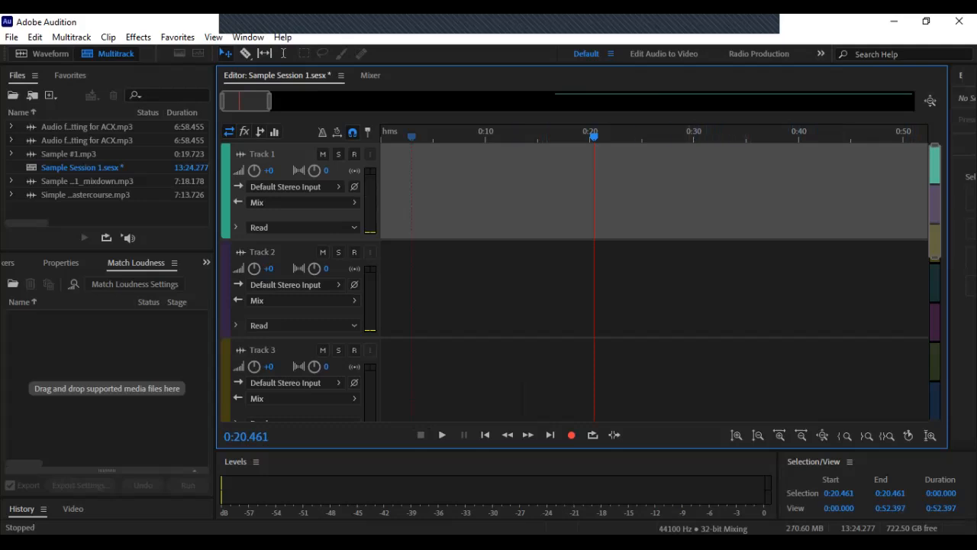
drag(594, 136, 381, 168)
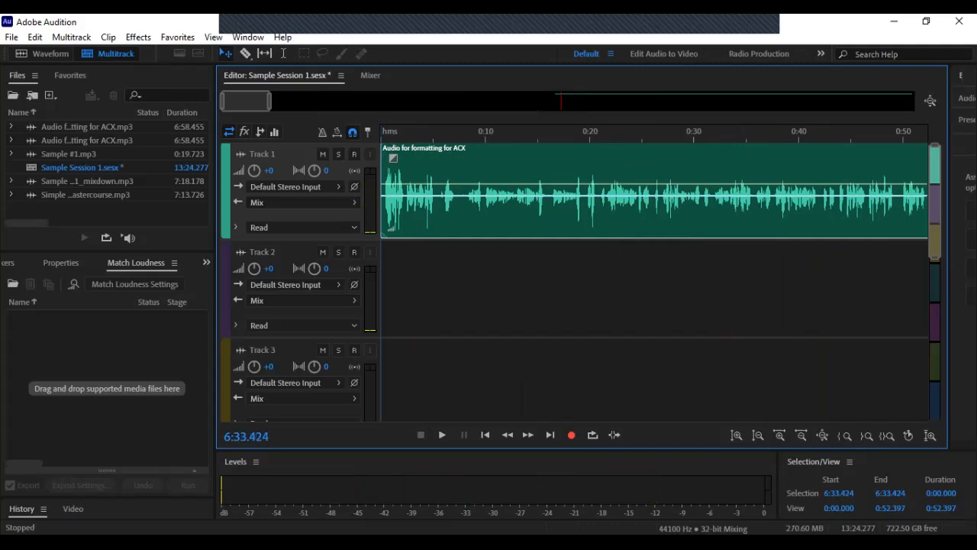
drag(642, 168, 642, 168)
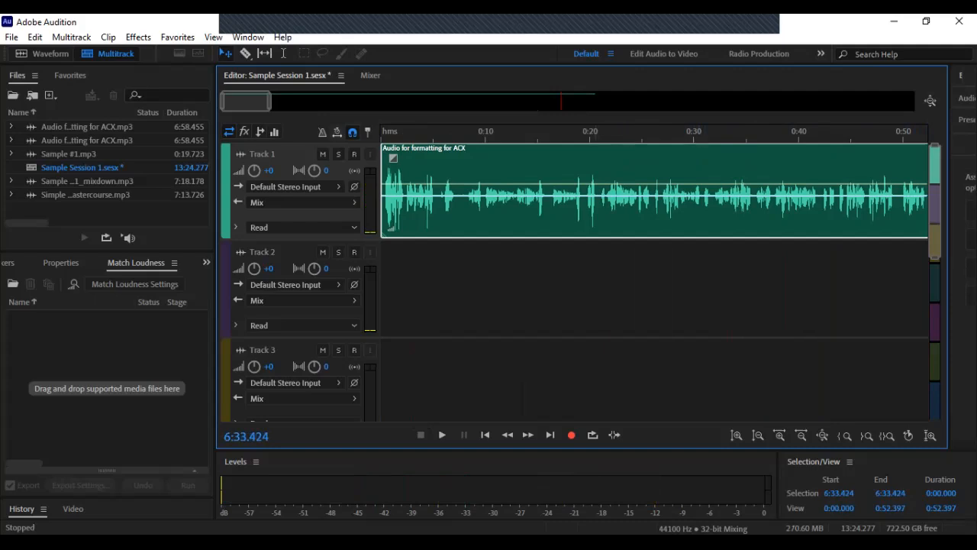
Step: Place the playhead at about 6:37.6 before the Sample #1 clip, play the session from there and pause at about 6:43.9
drag(246, 101, 578, 101)
drag(449, 136, 494, 136)
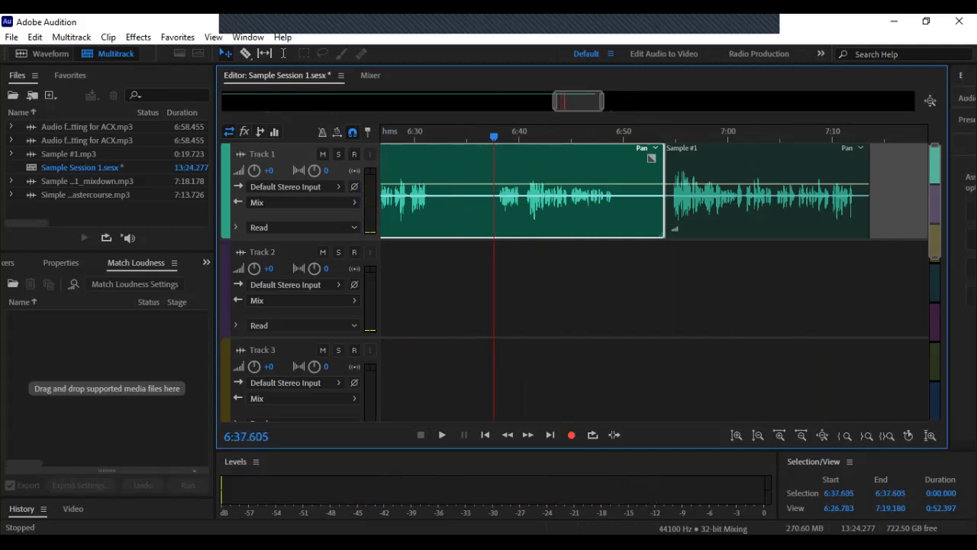
click(441, 434)
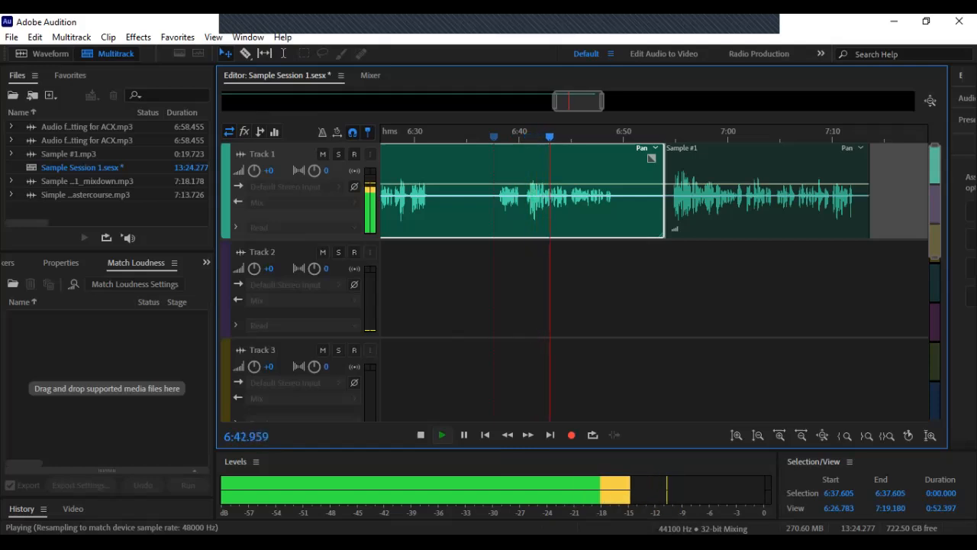
click(464, 434)
Step: Open the Adobe Audition online help, view its Learn & Support page in the browser, and minimize the browser to return to the session
key(alt+Tab)
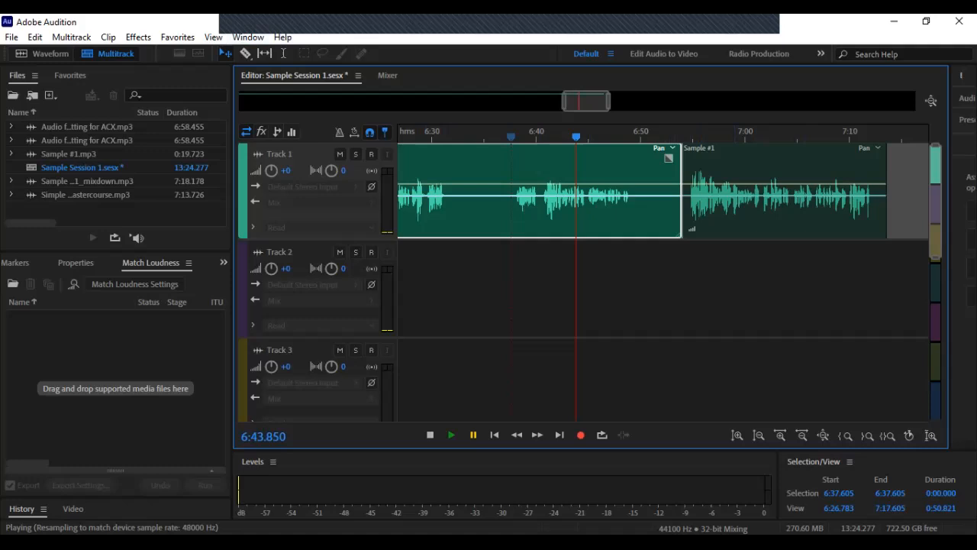
click(282, 37)
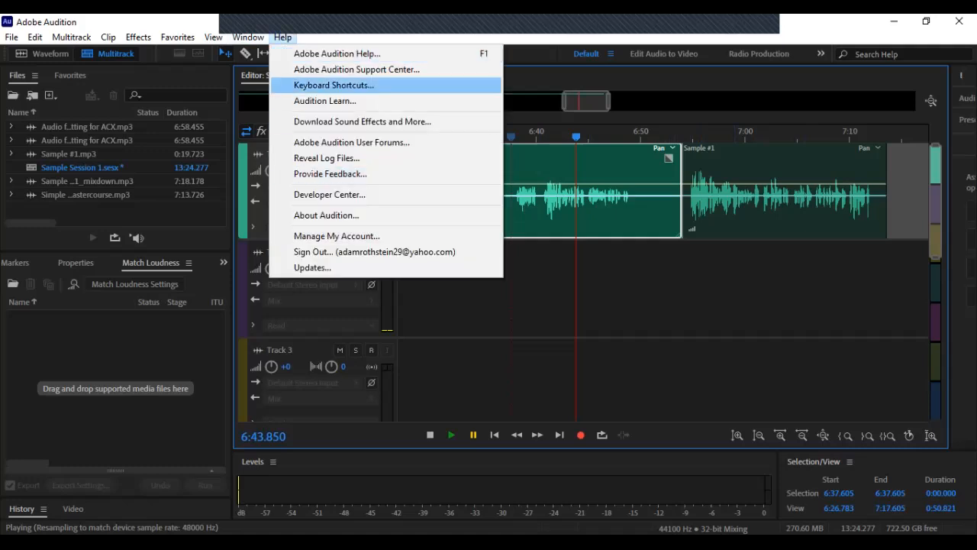
click(337, 54)
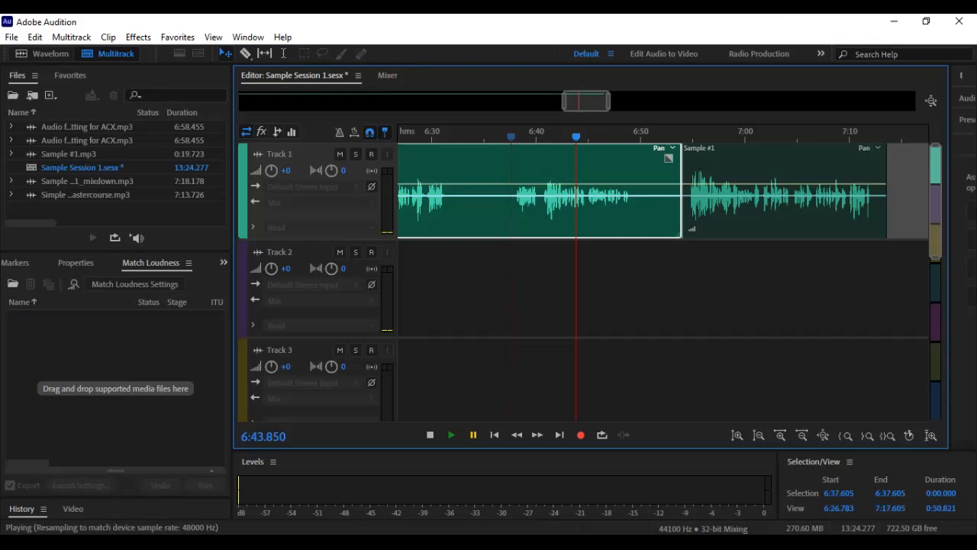
key(Escape)
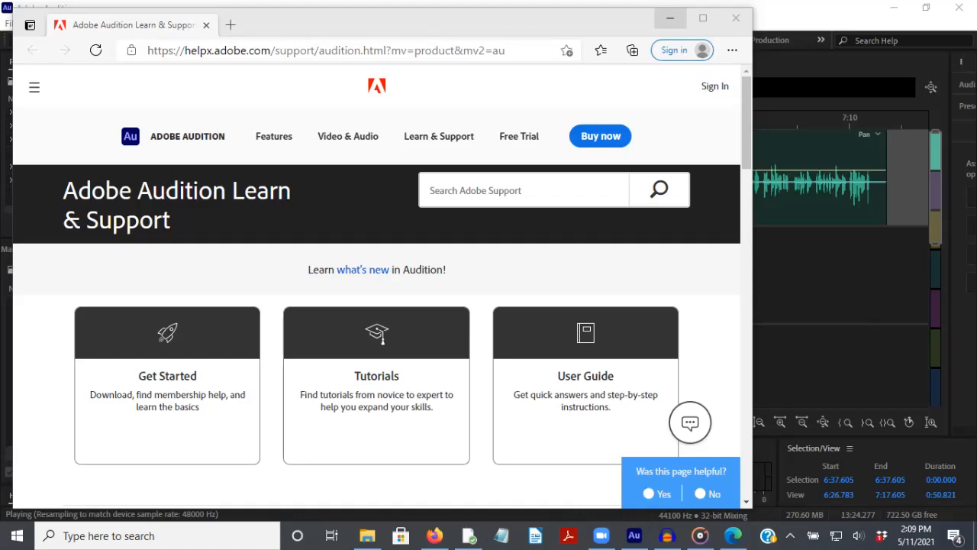
click(670, 18)
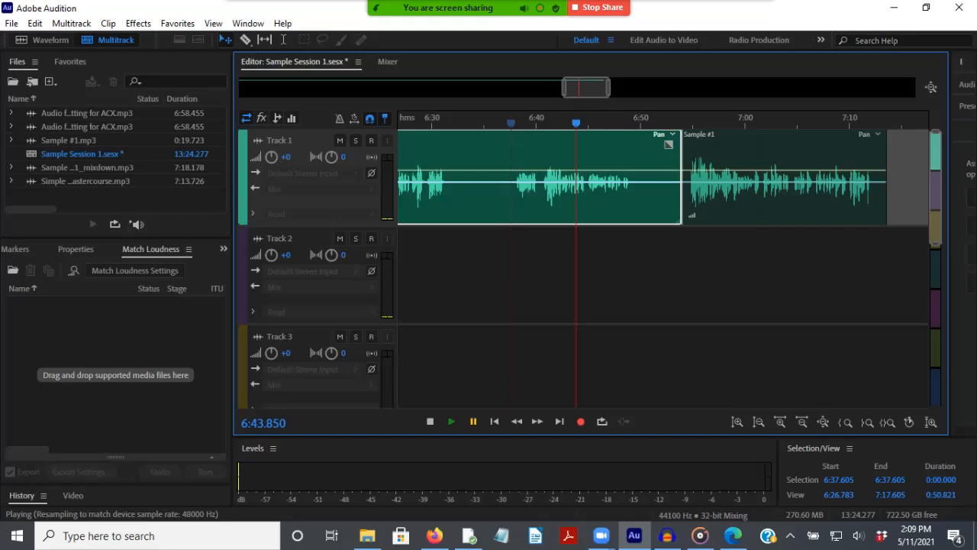
mouse_move(752, 20)
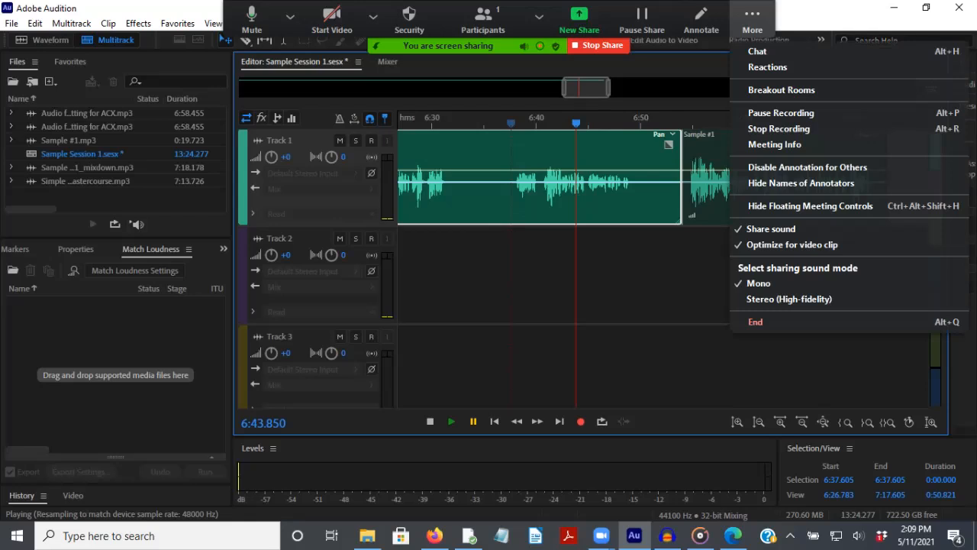